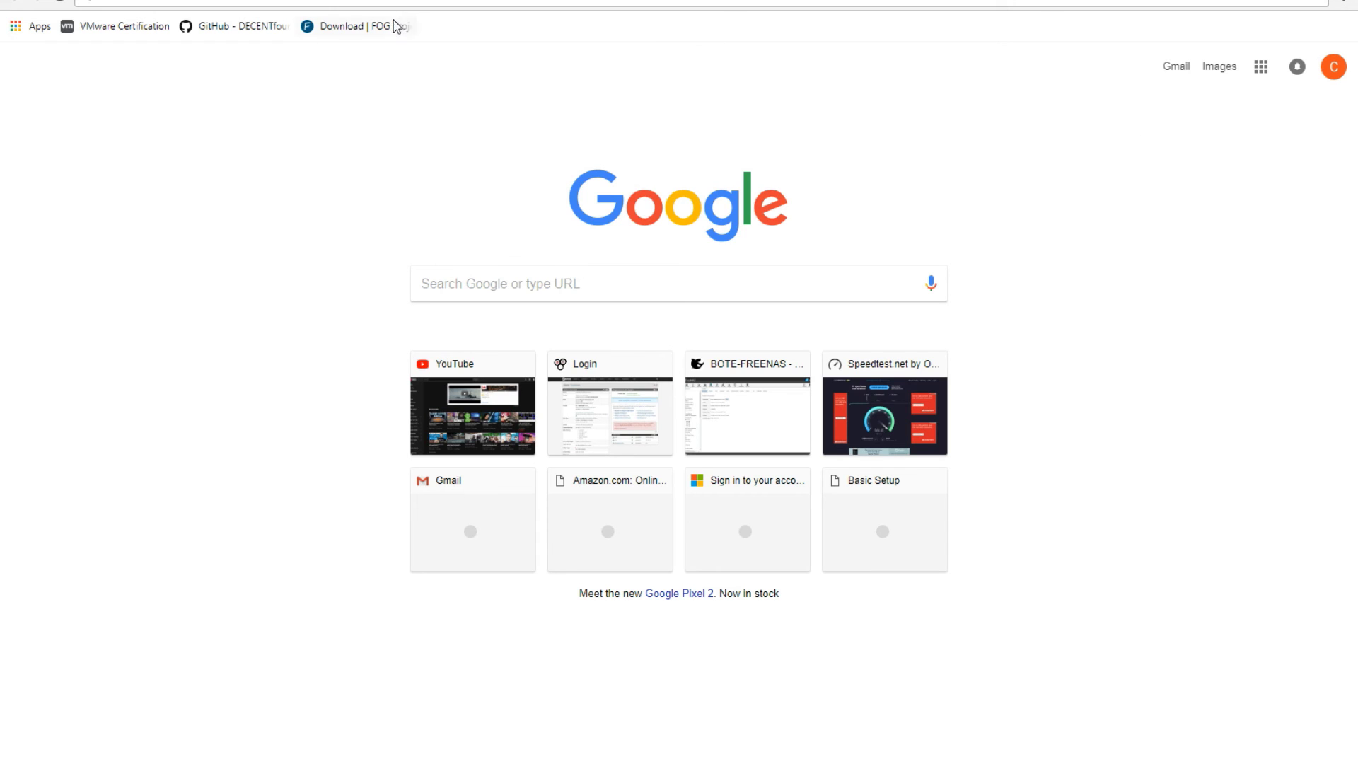
# Browse to the ESXi host at 10.0.23.202, proceed past the certificate warning, and download the vSphere Client for Windows
pyautogui.write('10')
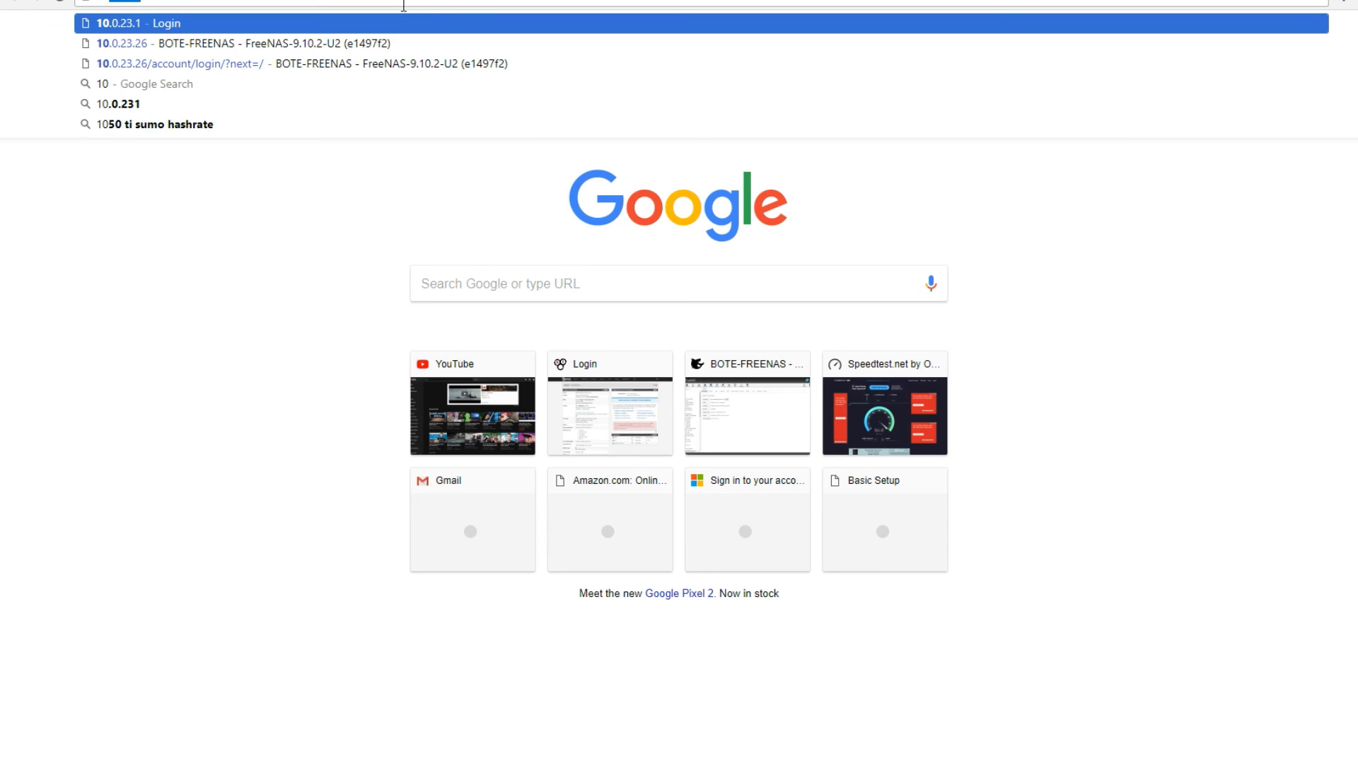
pyautogui.write('.0.23.')
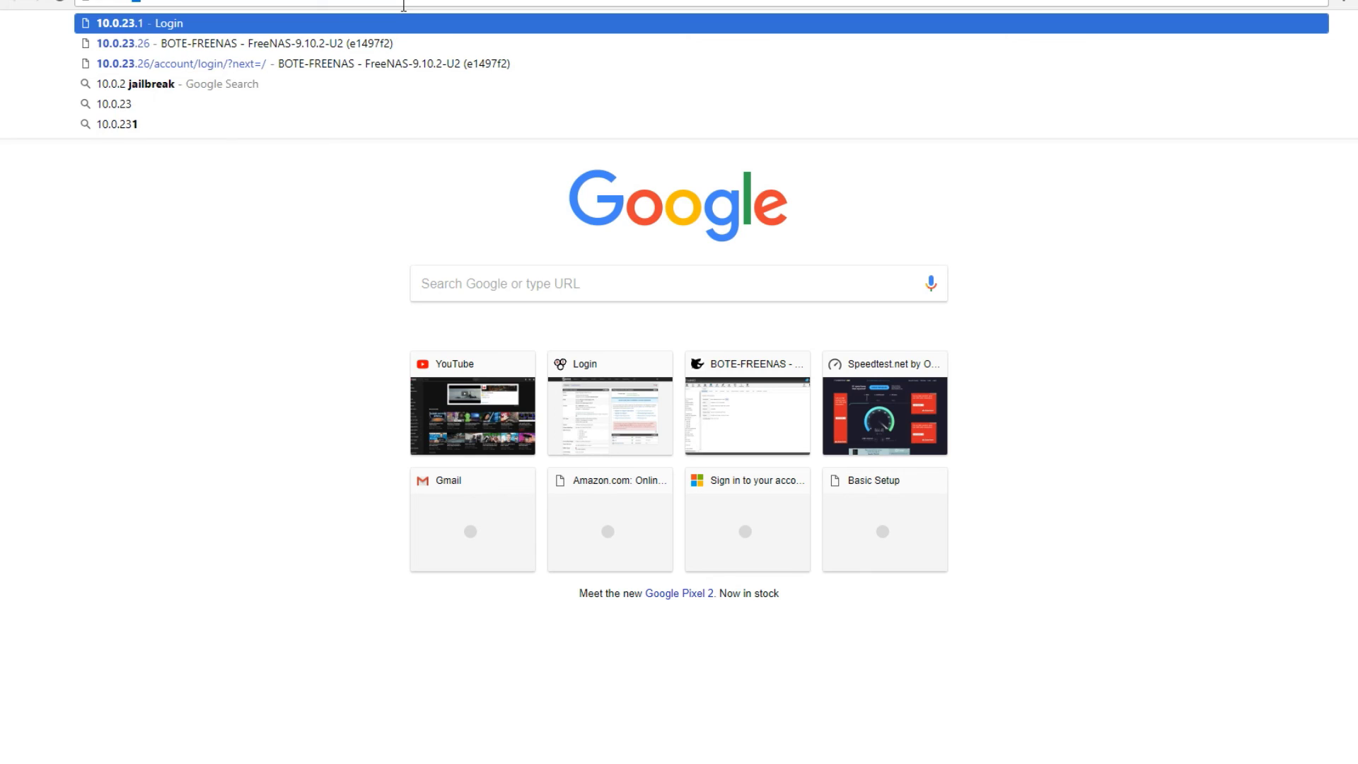
pyautogui.write('202')
pyautogui.press('Return')
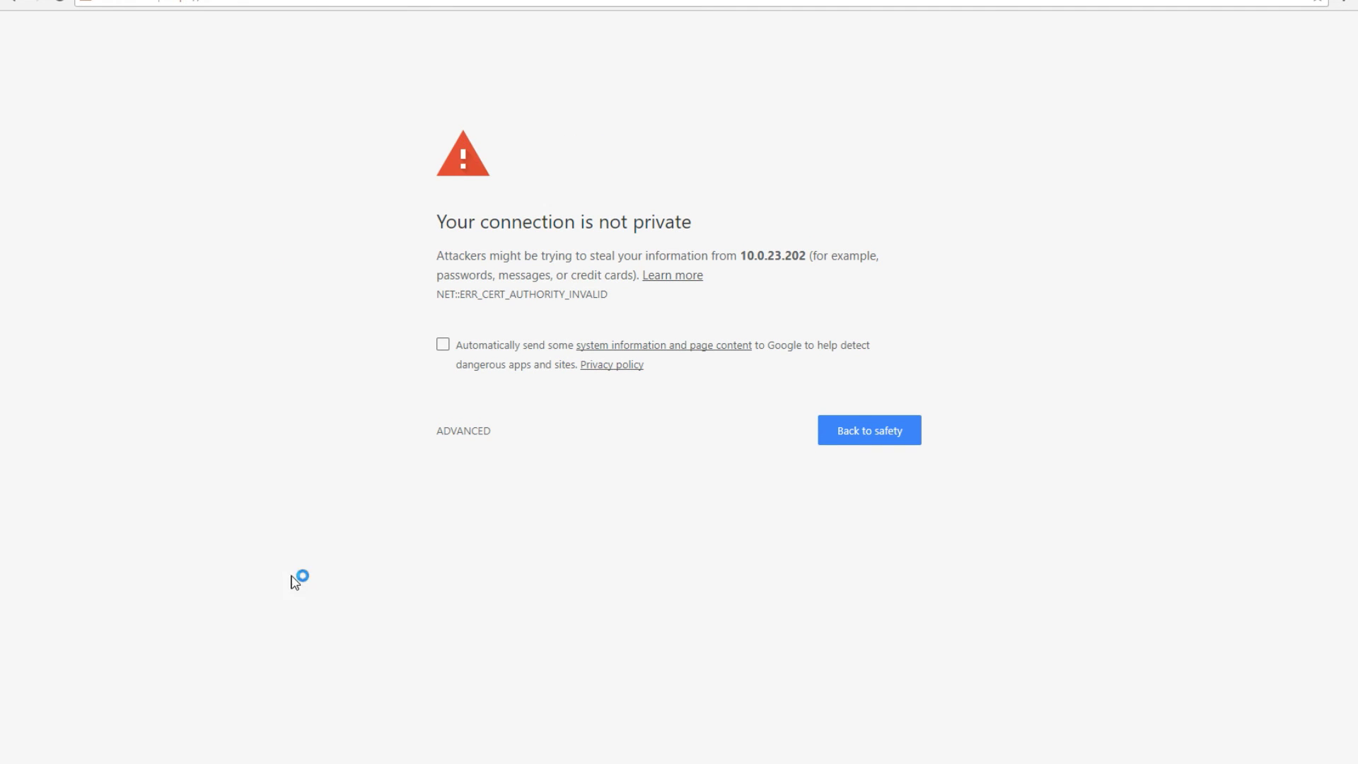
pyautogui.click(471, 440)
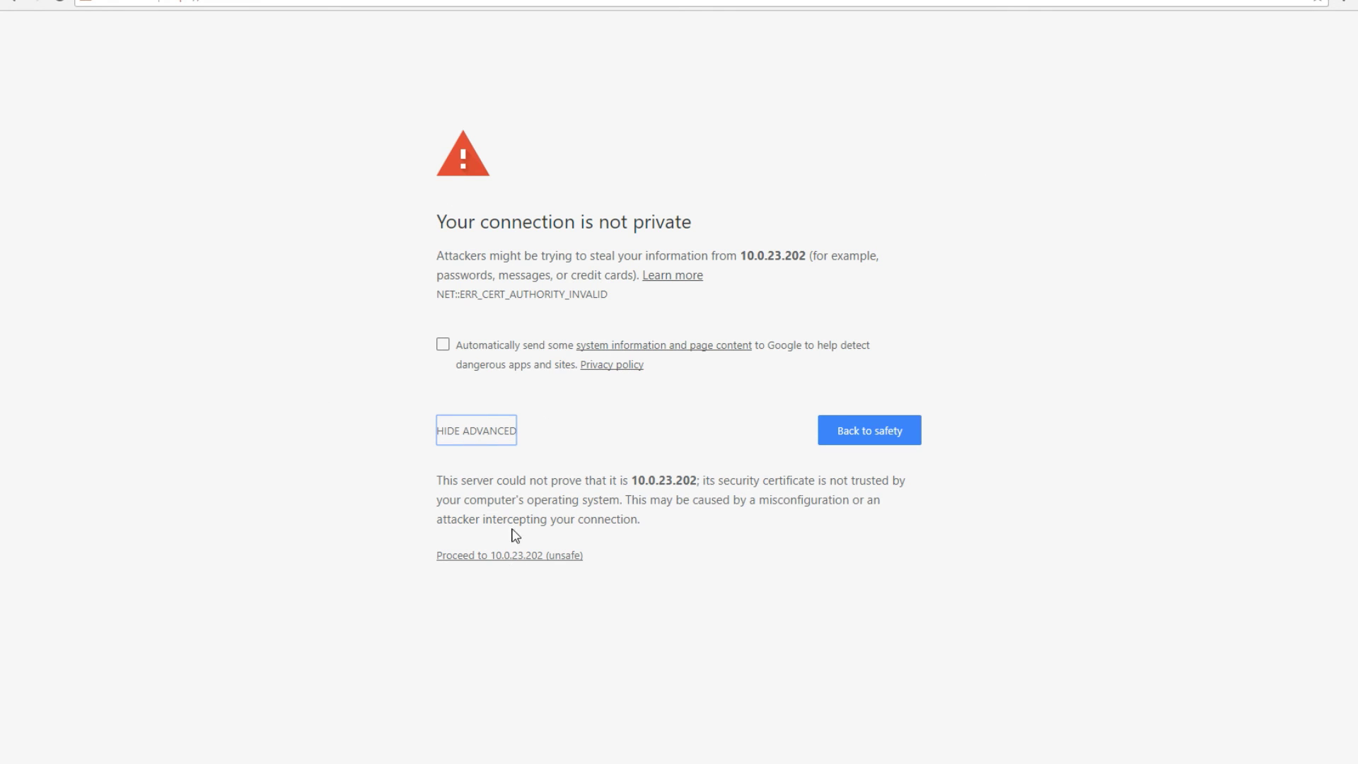
pyautogui.click(483, 555)
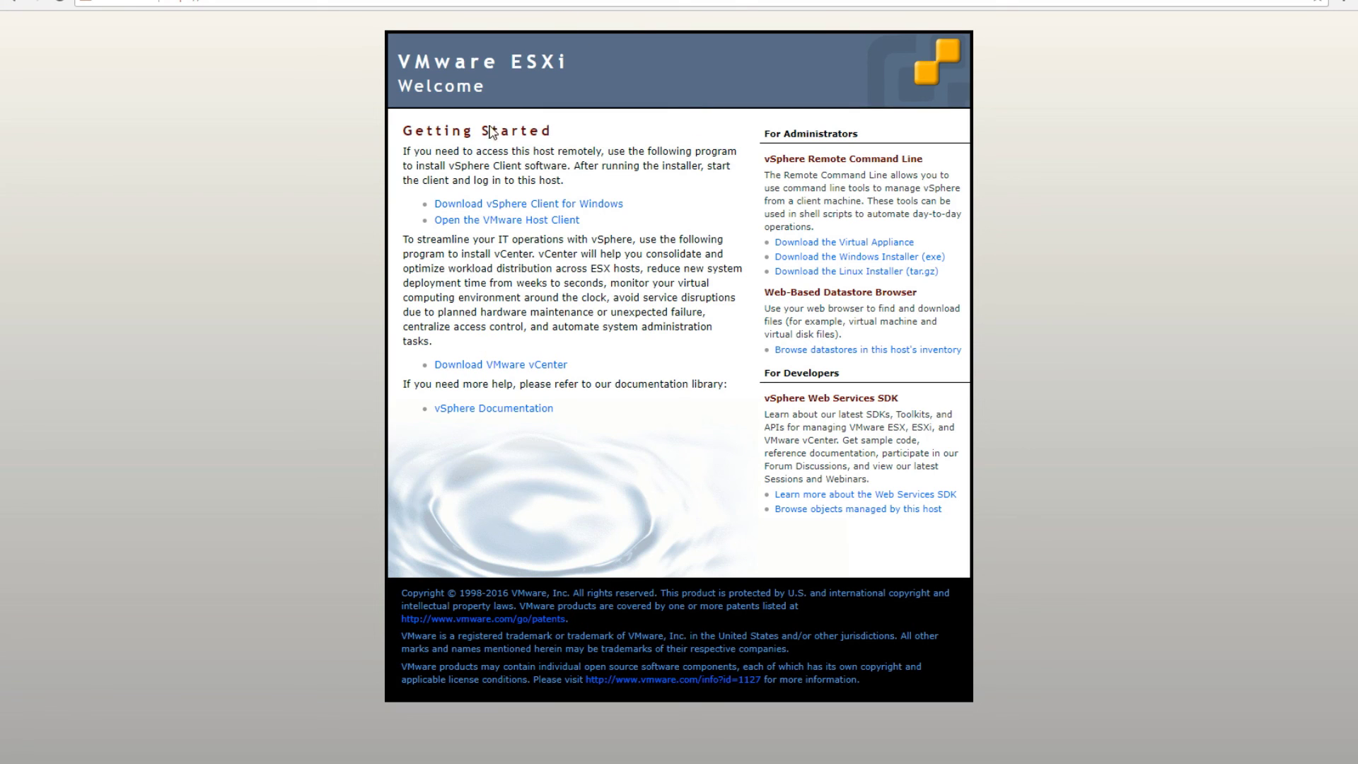
pyautogui.click(551, 203)
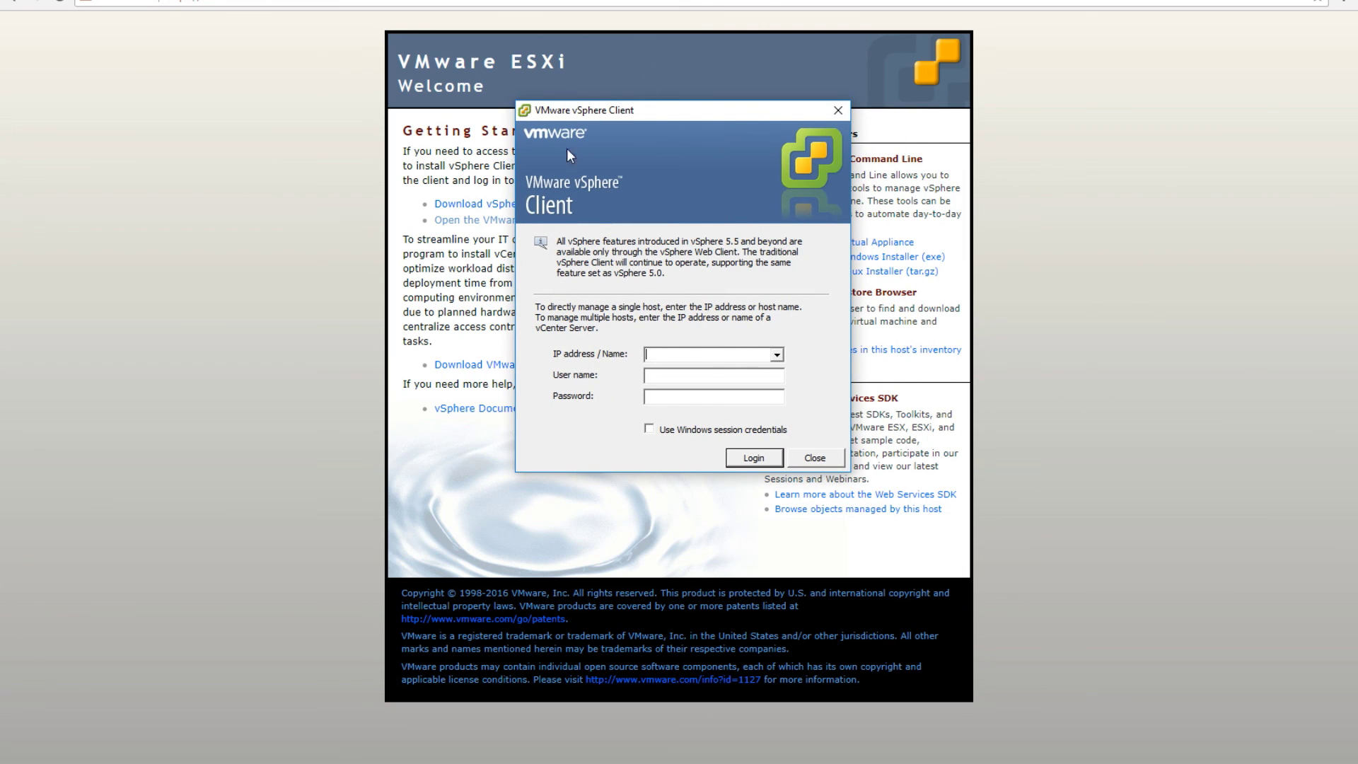
# Log in to 10.0.23.202 in the vSphere Client as root with the account password, ignoring the certificate warning
pyautogui.moveTo(699, 124); pyautogui.dragTo(578, 107)
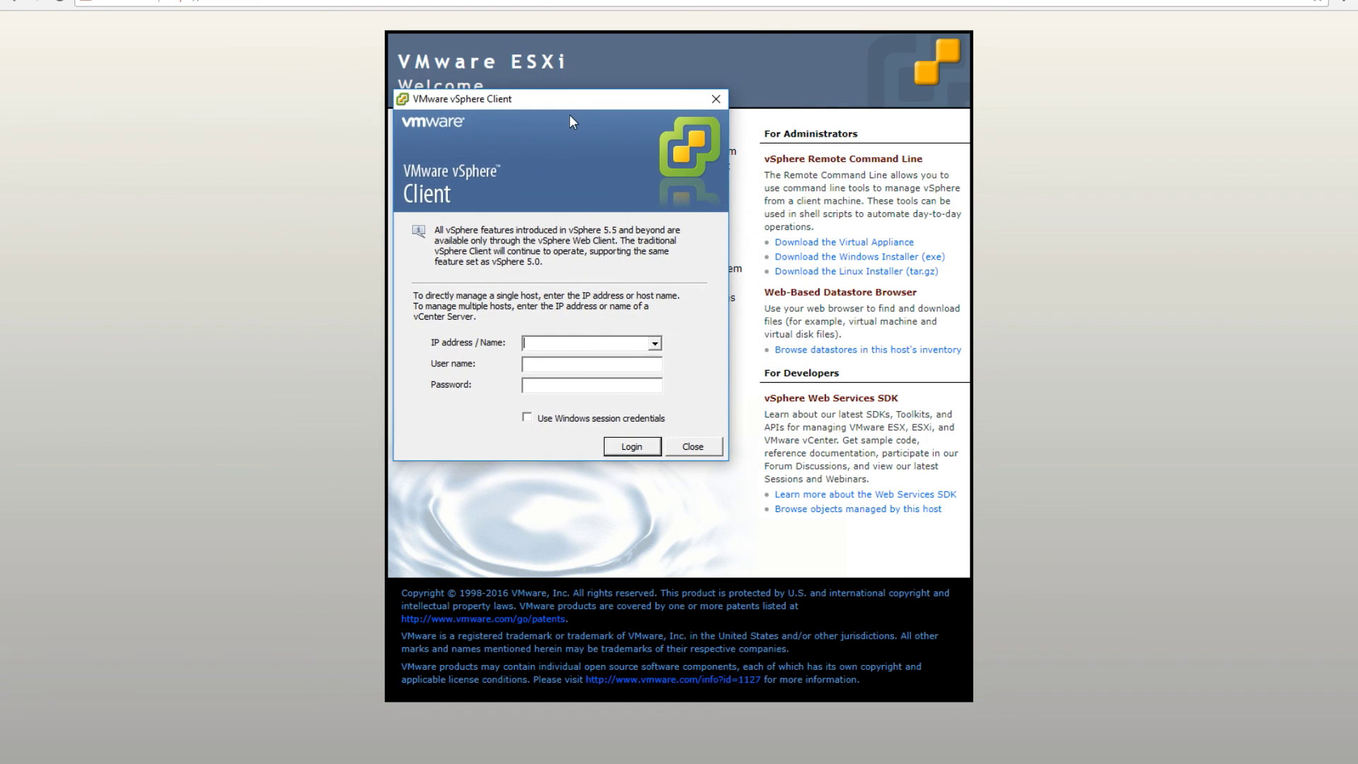
pyautogui.write('10.0.23.')
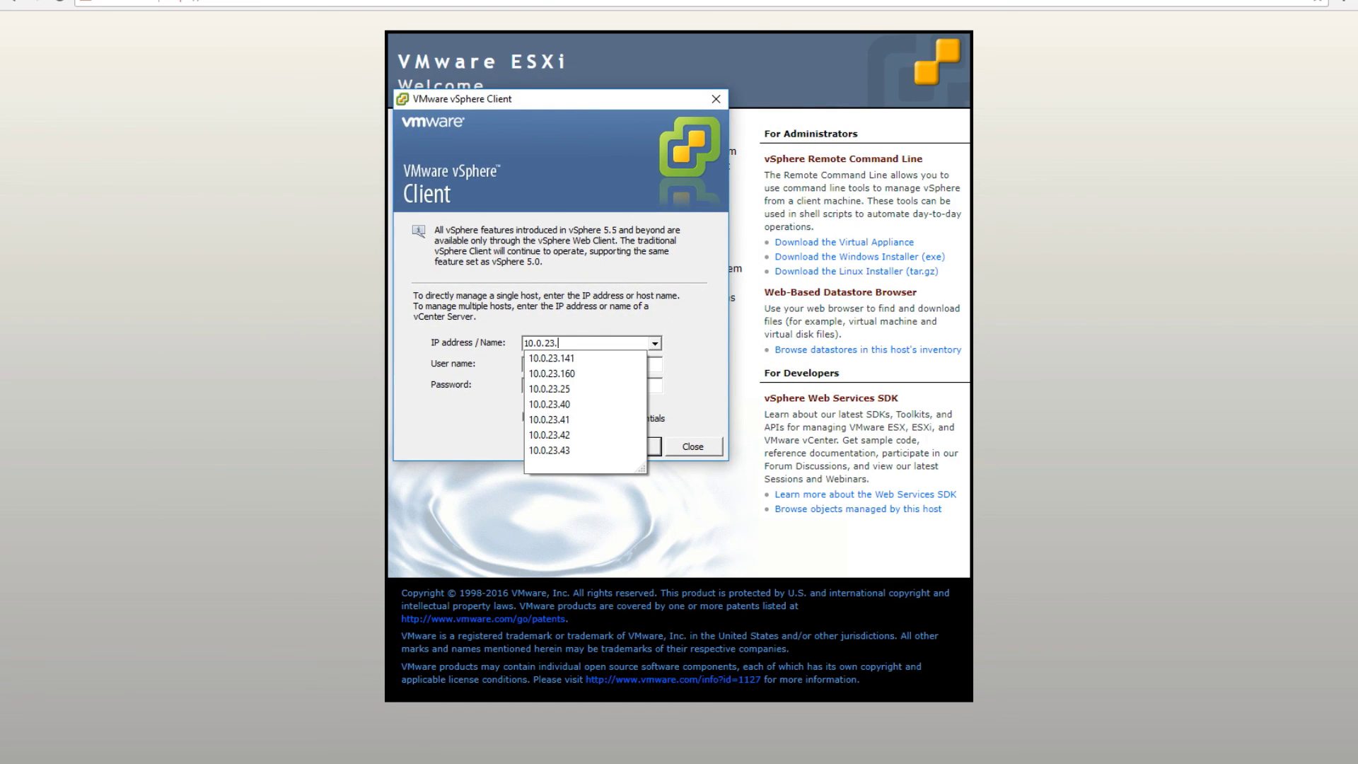
pyautogui.write('202')
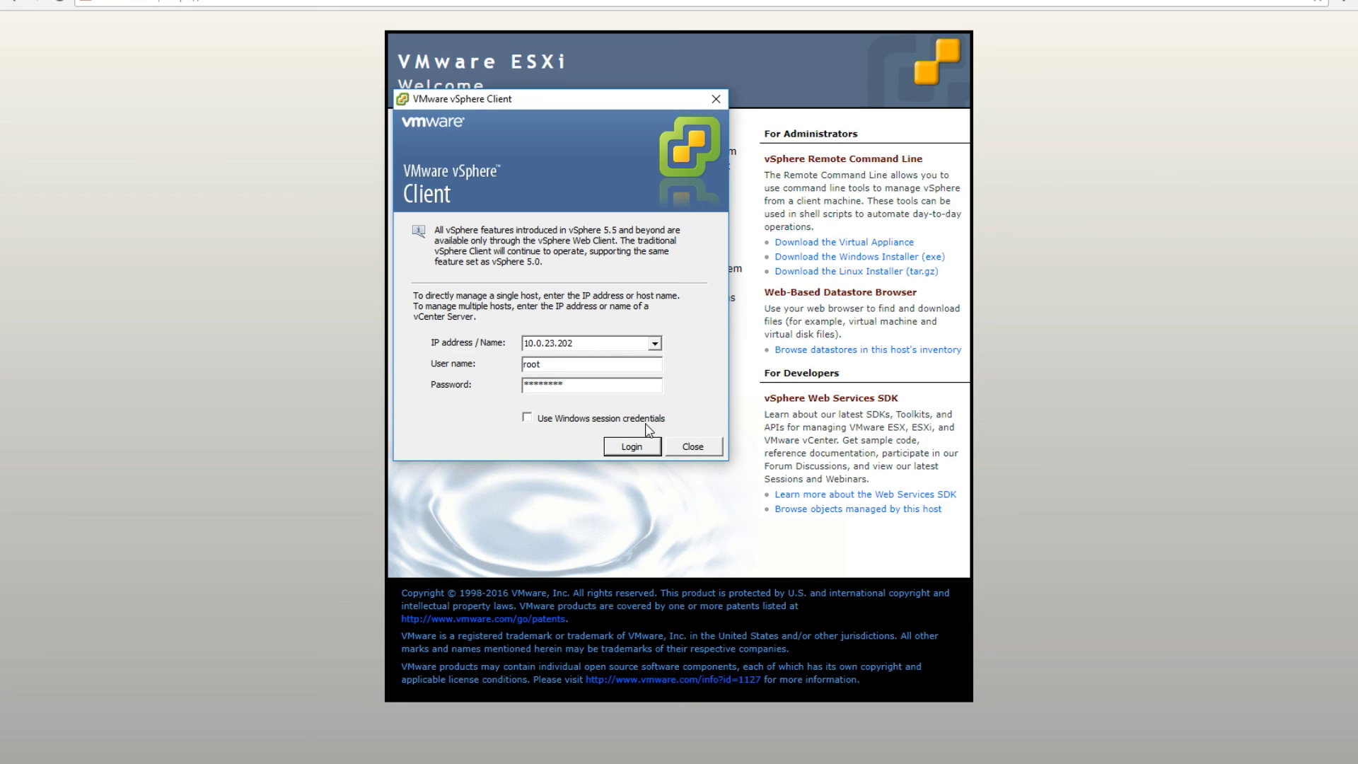
pyautogui.click(636, 448)
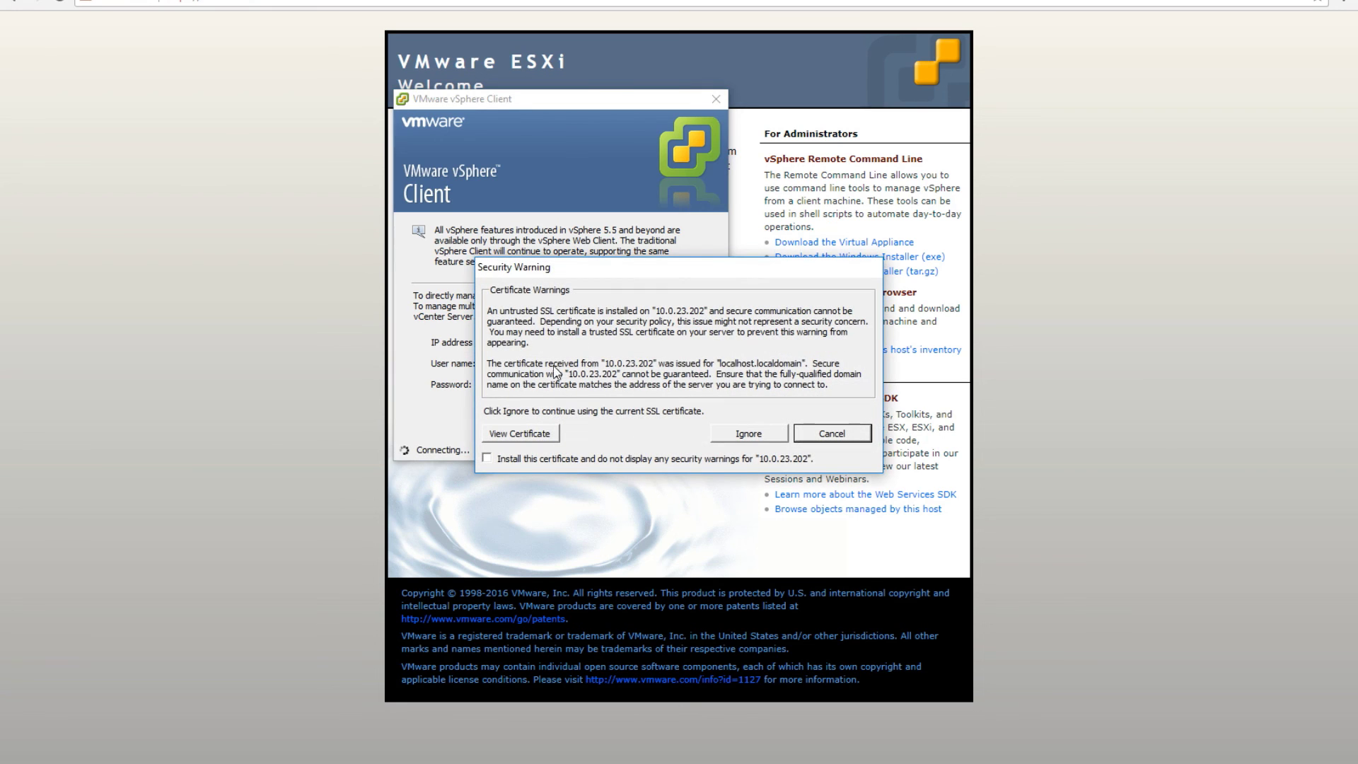
pyautogui.click(777, 442)
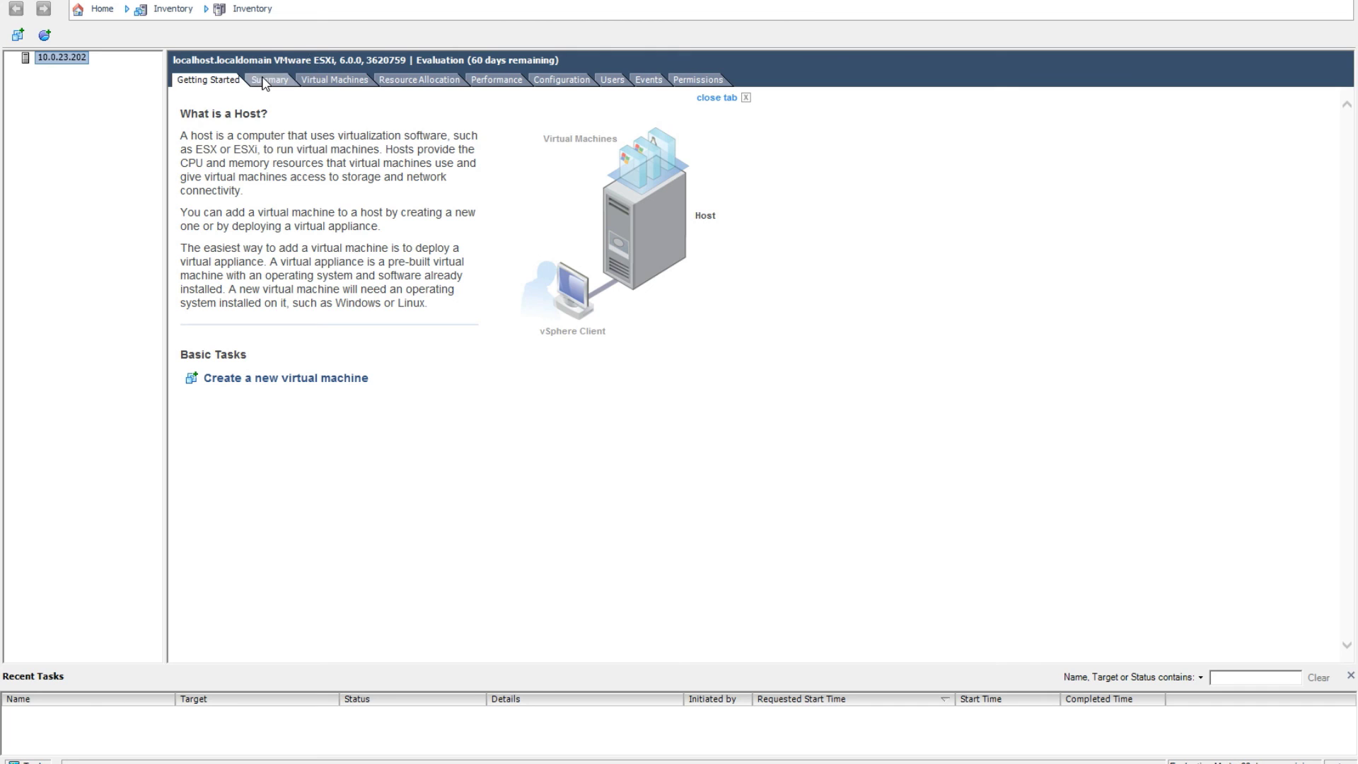
# Review the host's summary, virtual machine list and resource allocation
pyautogui.click(264, 80)
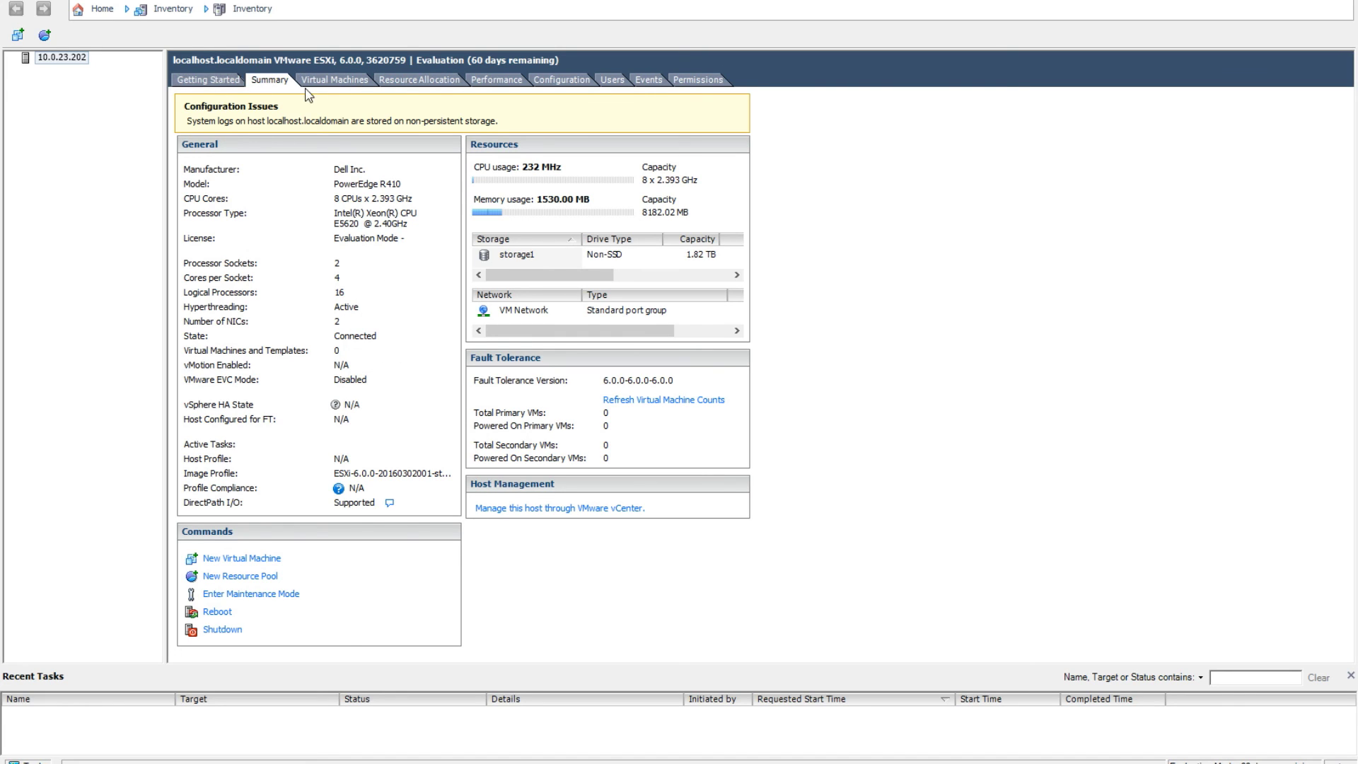
pyautogui.click(335, 84)
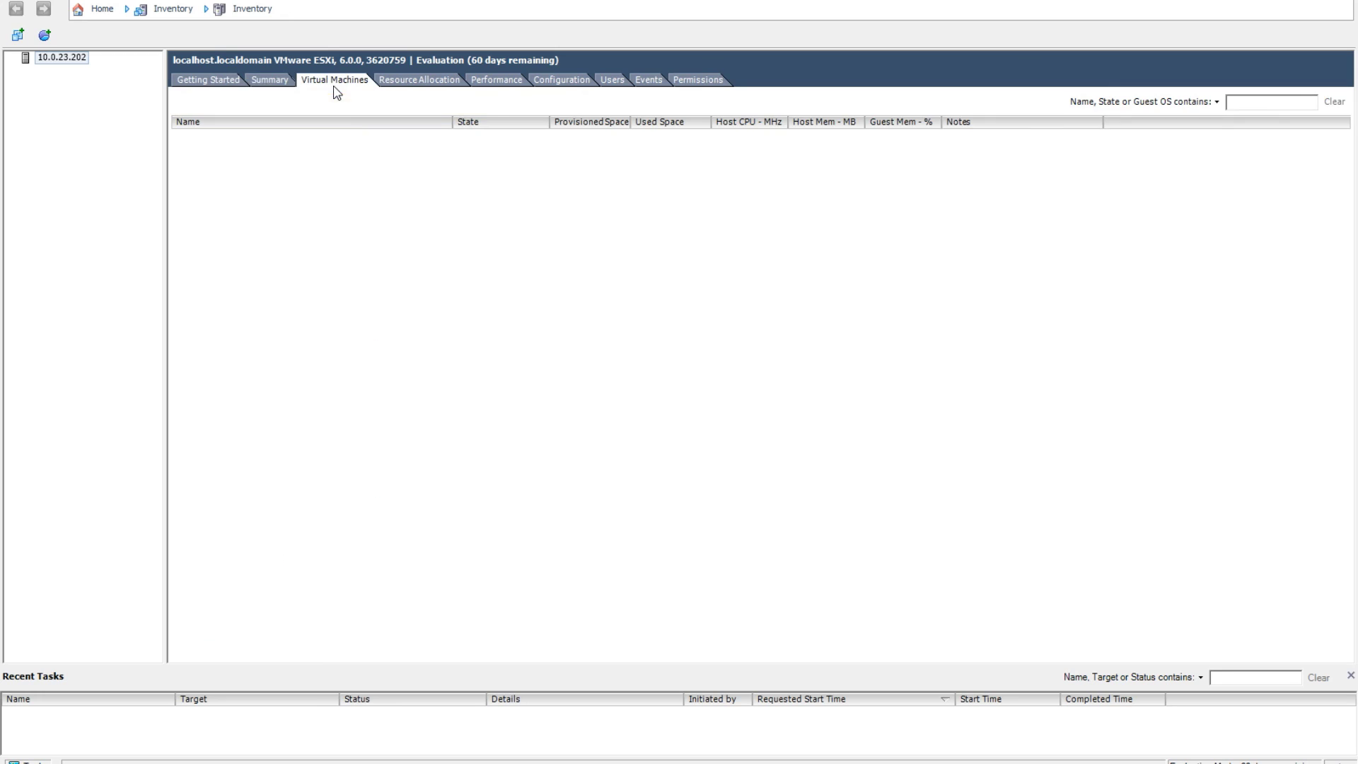
pyautogui.click(443, 81)
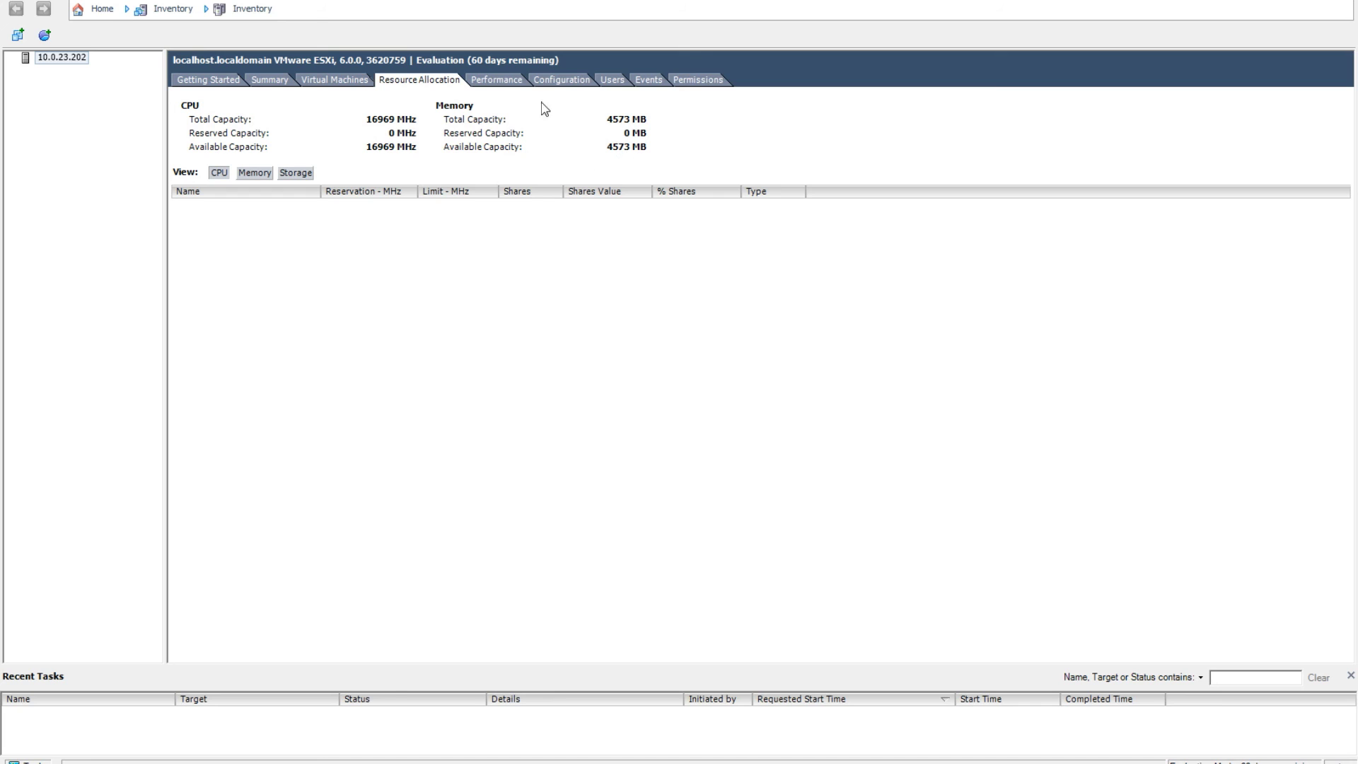
# Examine the host's real-time performance charts for CPU, Datastore, Disk and Memory
pyautogui.click(510, 89)
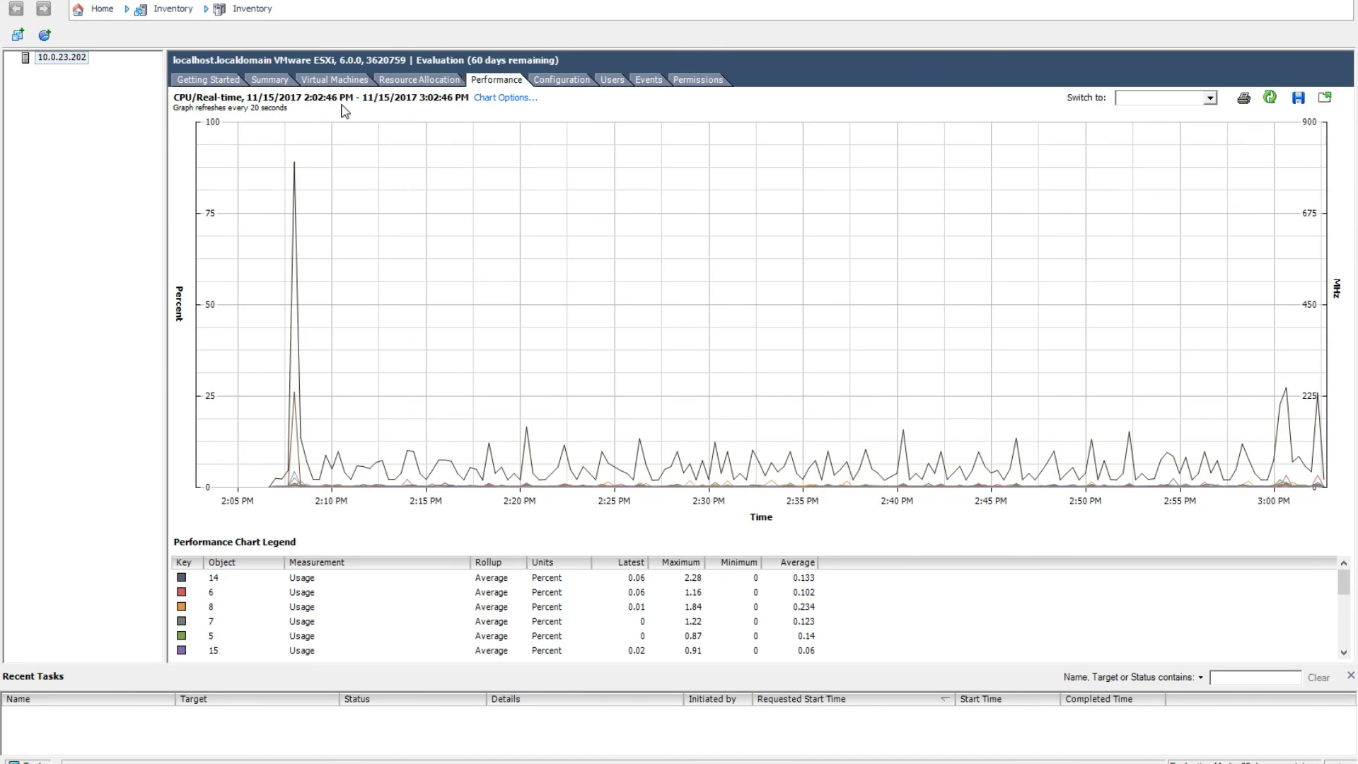
pyautogui.click(1209, 100)
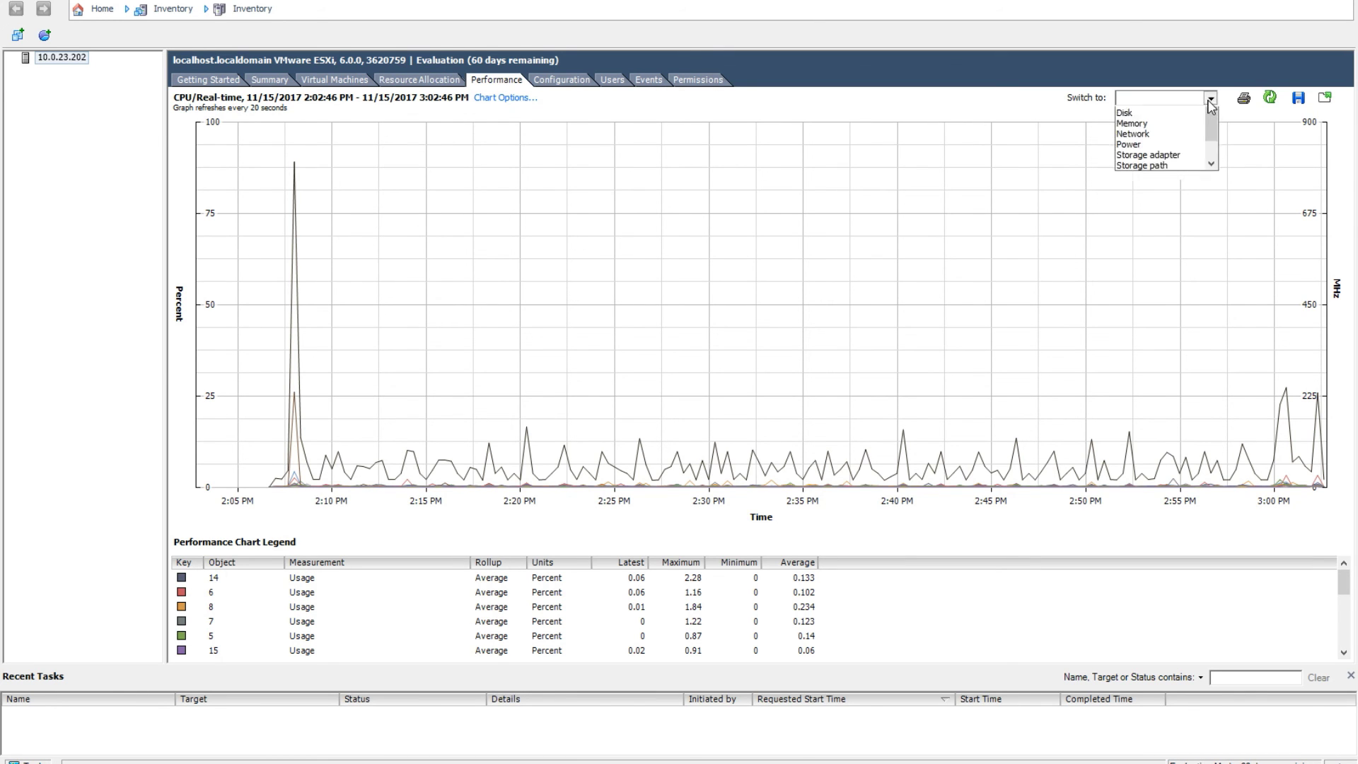
pyautogui.click(1200, 111)
pyautogui.click(1206, 101)
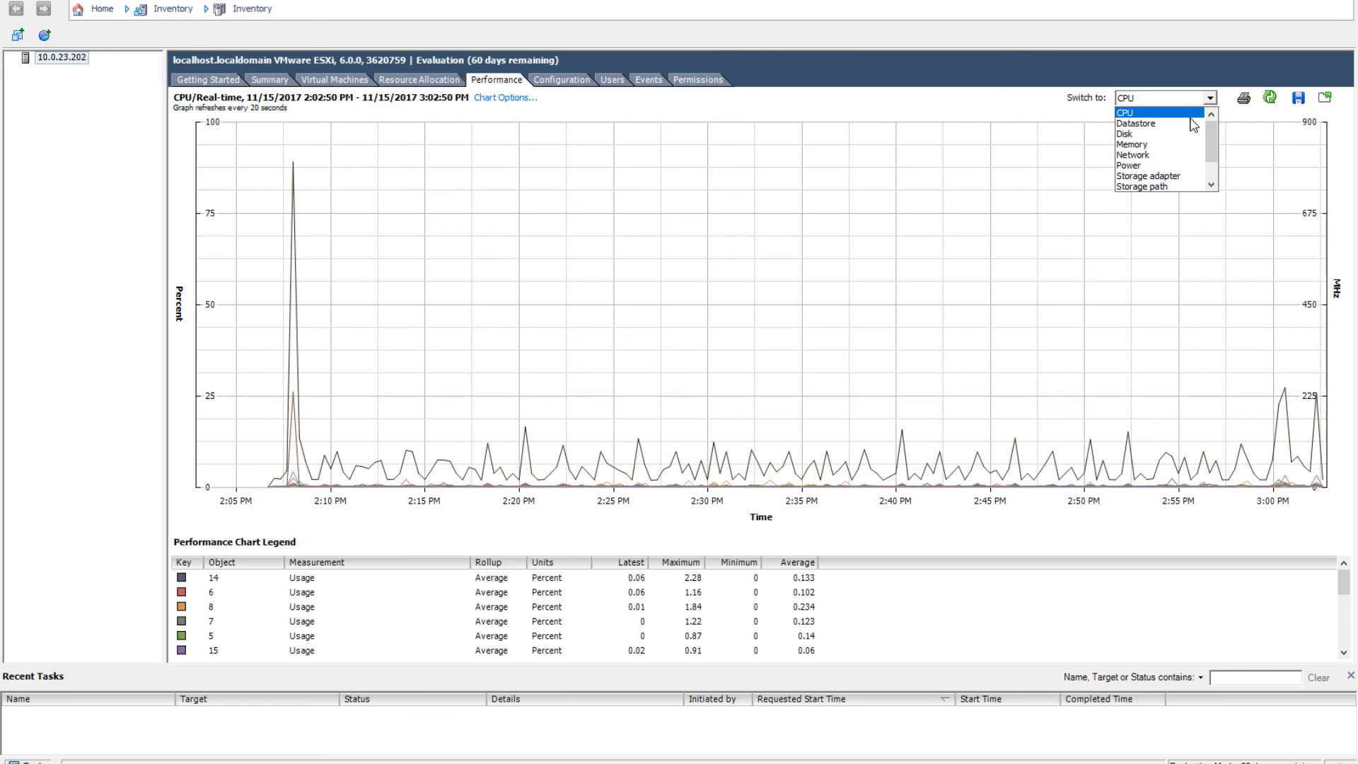
pyautogui.click(1192, 120)
pyautogui.click(1188, 101)
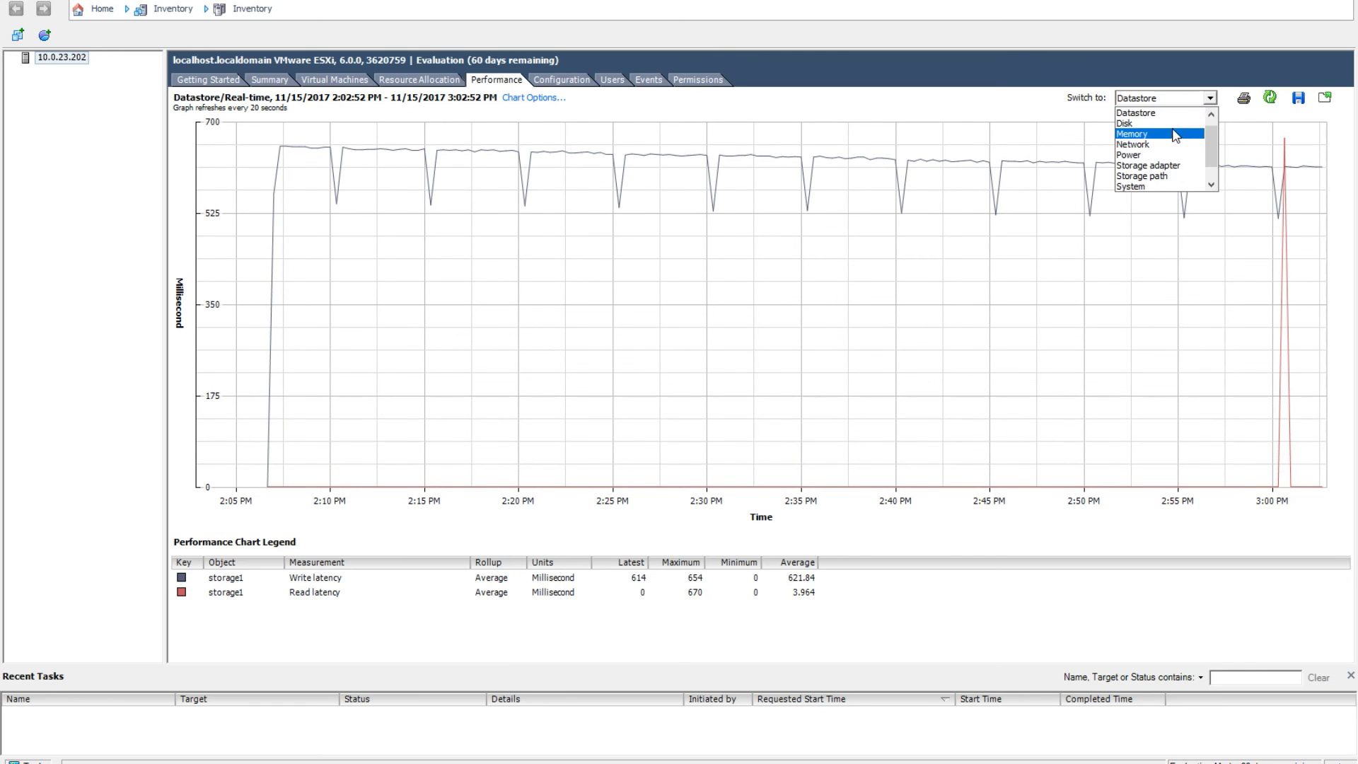
pyautogui.click(1186, 130)
pyautogui.click(1185, 101)
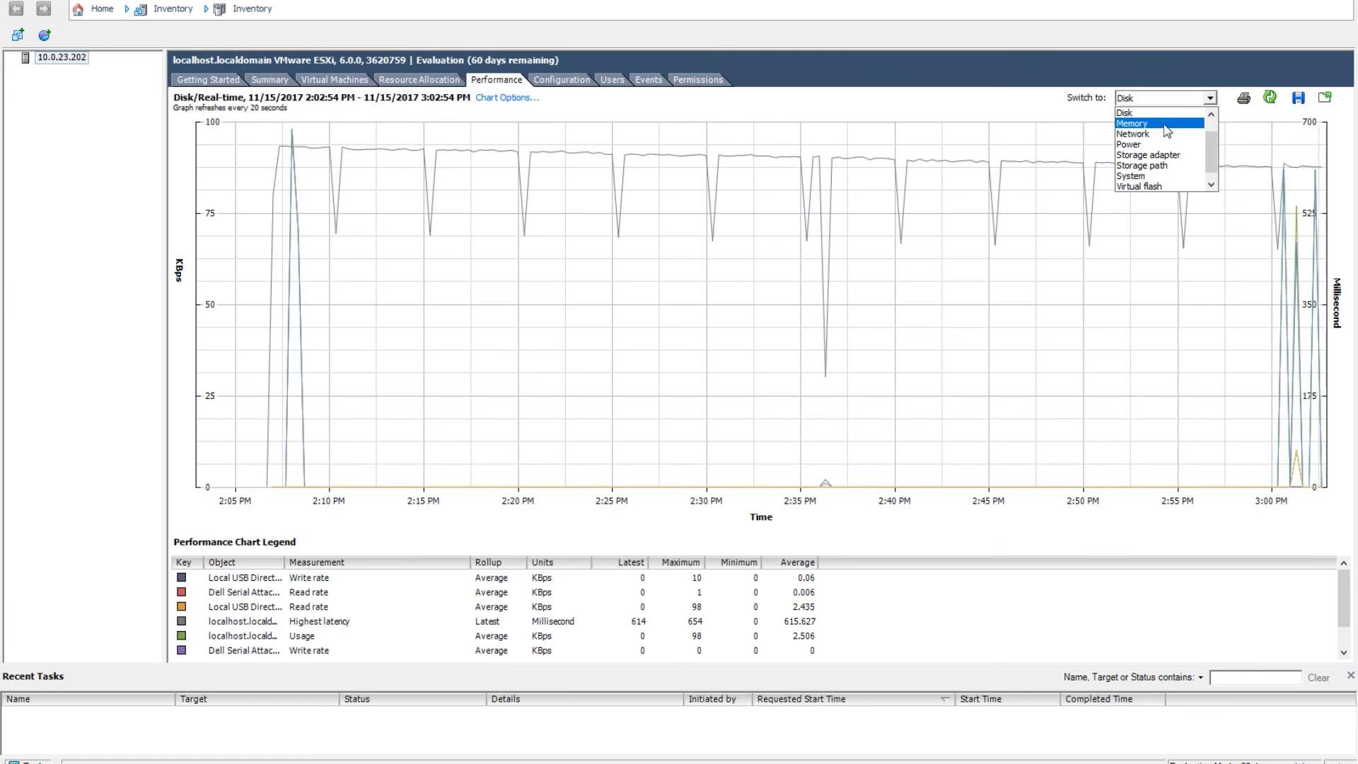
pyautogui.click(1169, 140)
# Examine the host's Network, Power, Storage adapter and System performance charts, checking individual readings along the power and storage adapter lines
pyautogui.click(1176, 102)
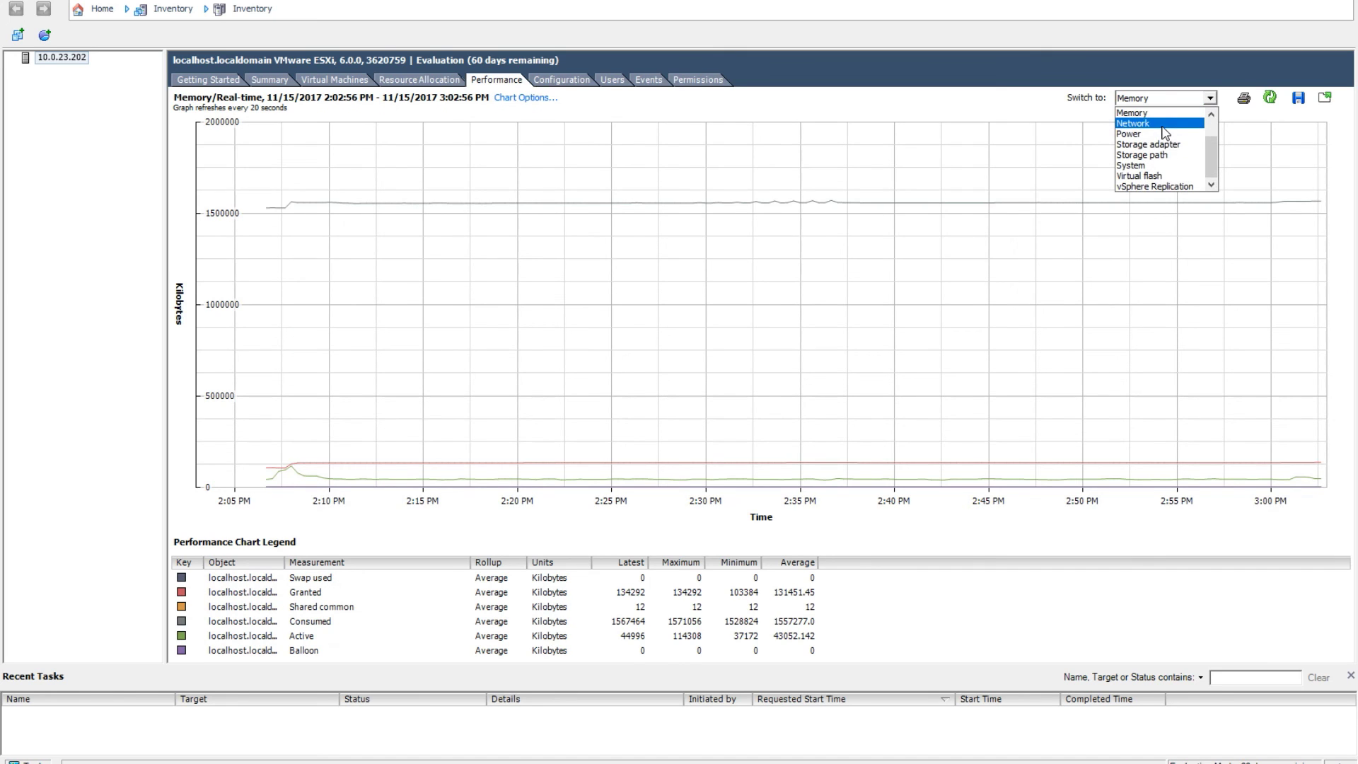
pyautogui.click(1160, 124)
pyautogui.click(1166, 99)
pyautogui.click(1160, 133)
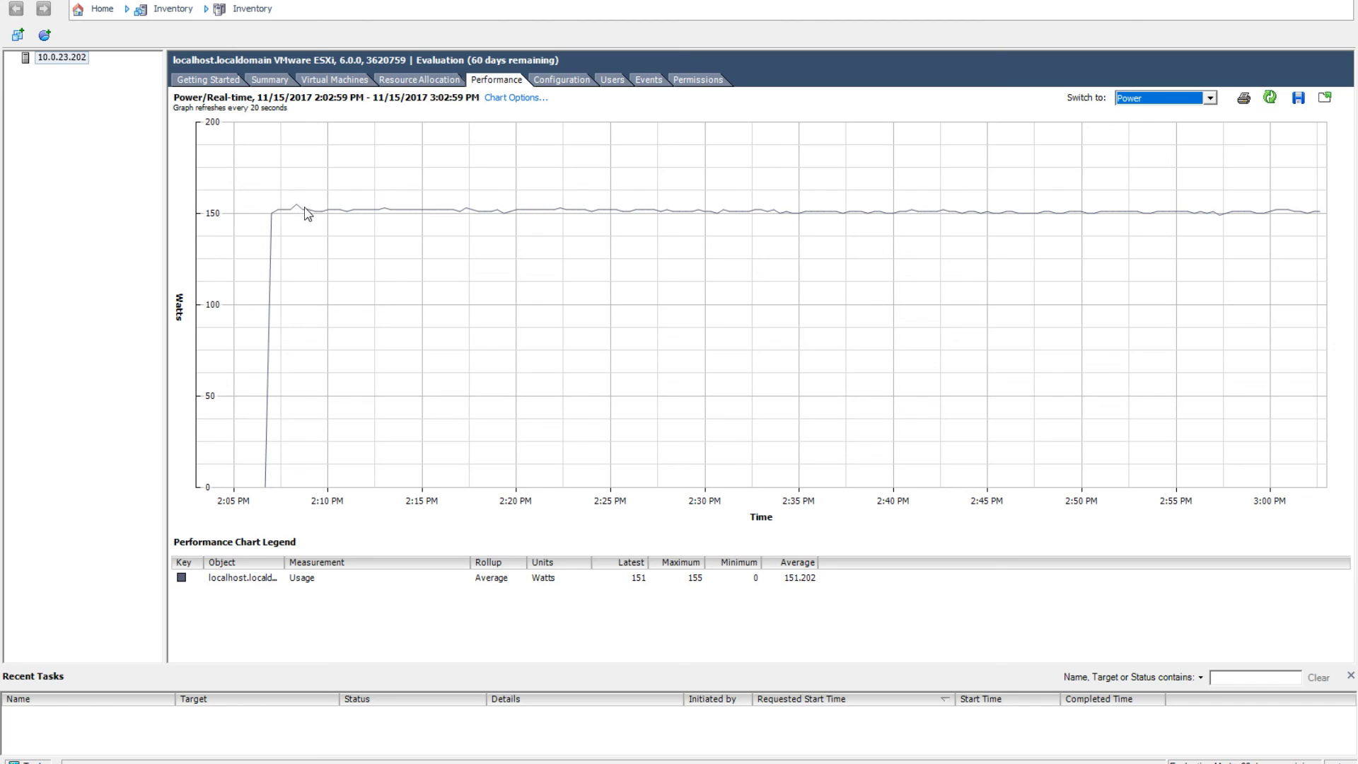
pyautogui.moveTo(356, 210)
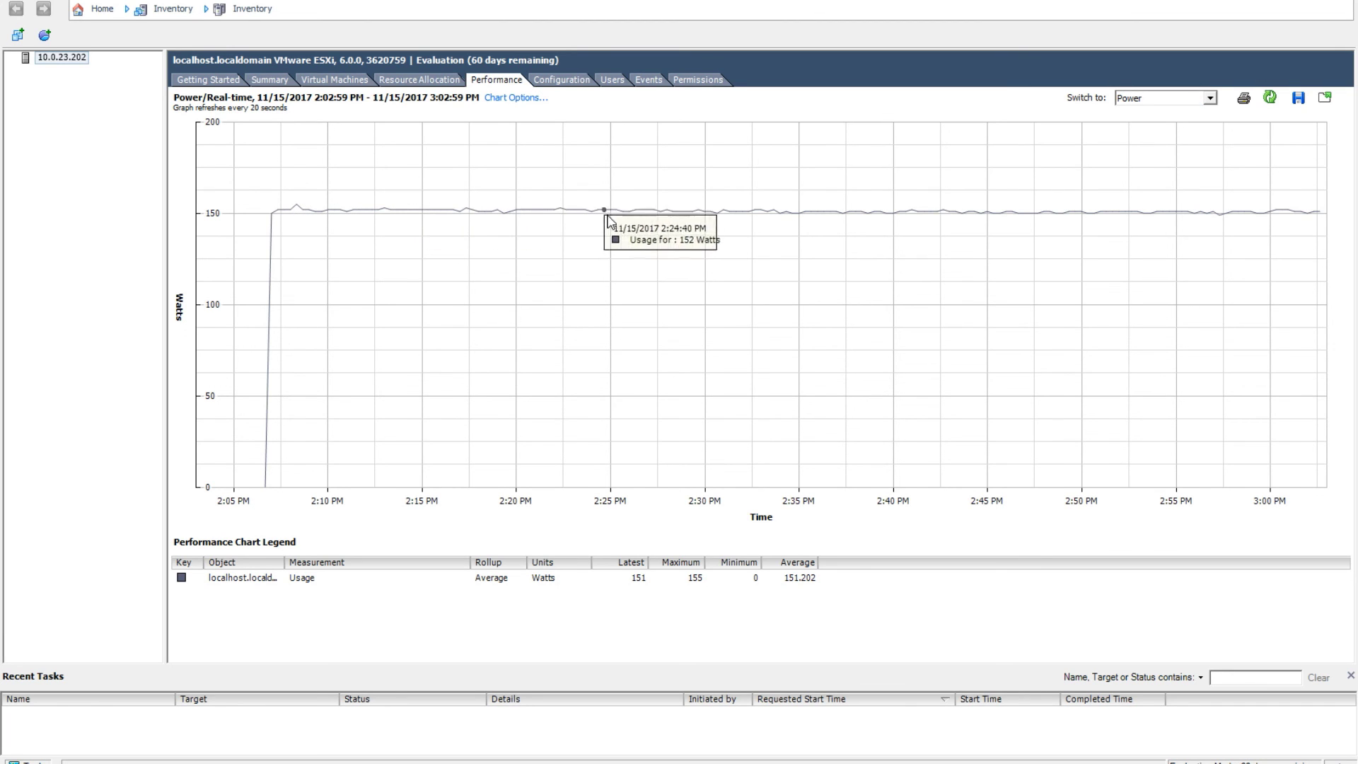
pyautogui.click(1205, 97)
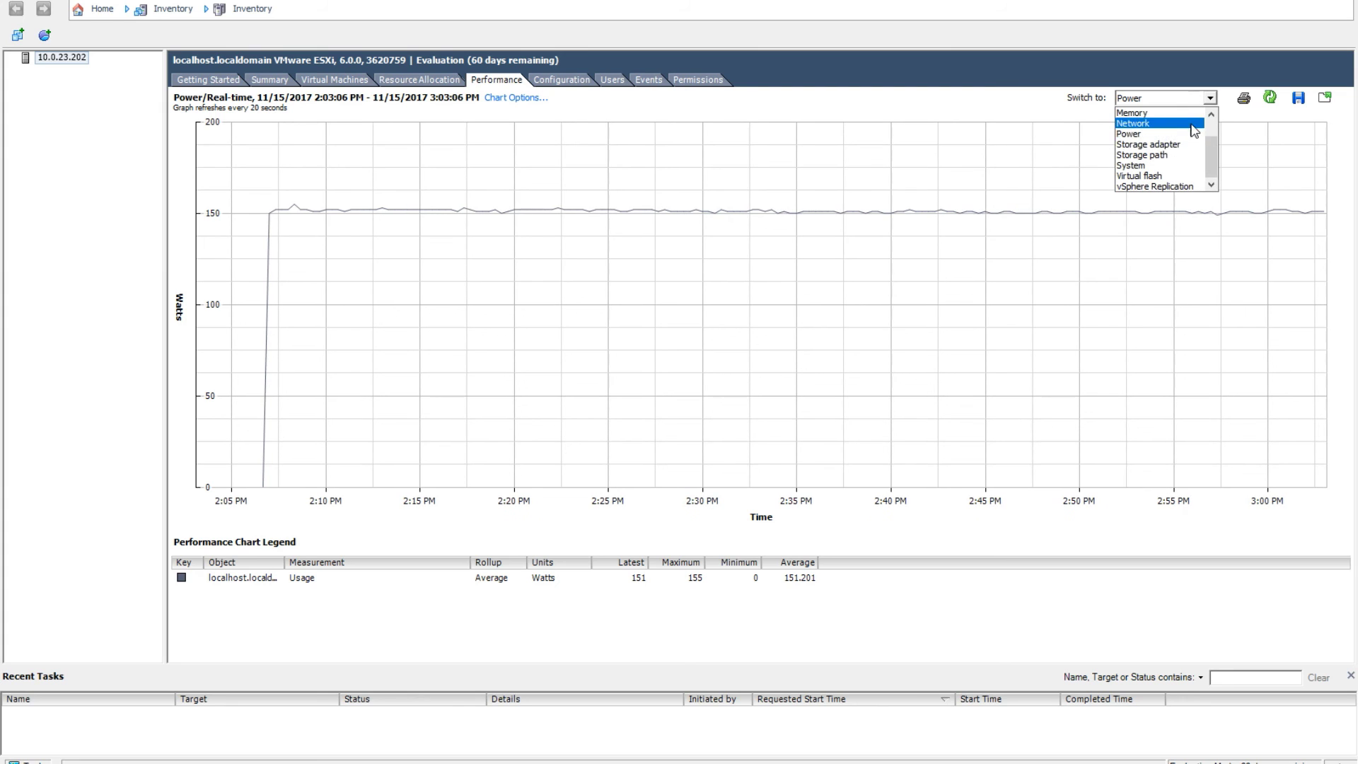
pyautogui.click(1180, 144)
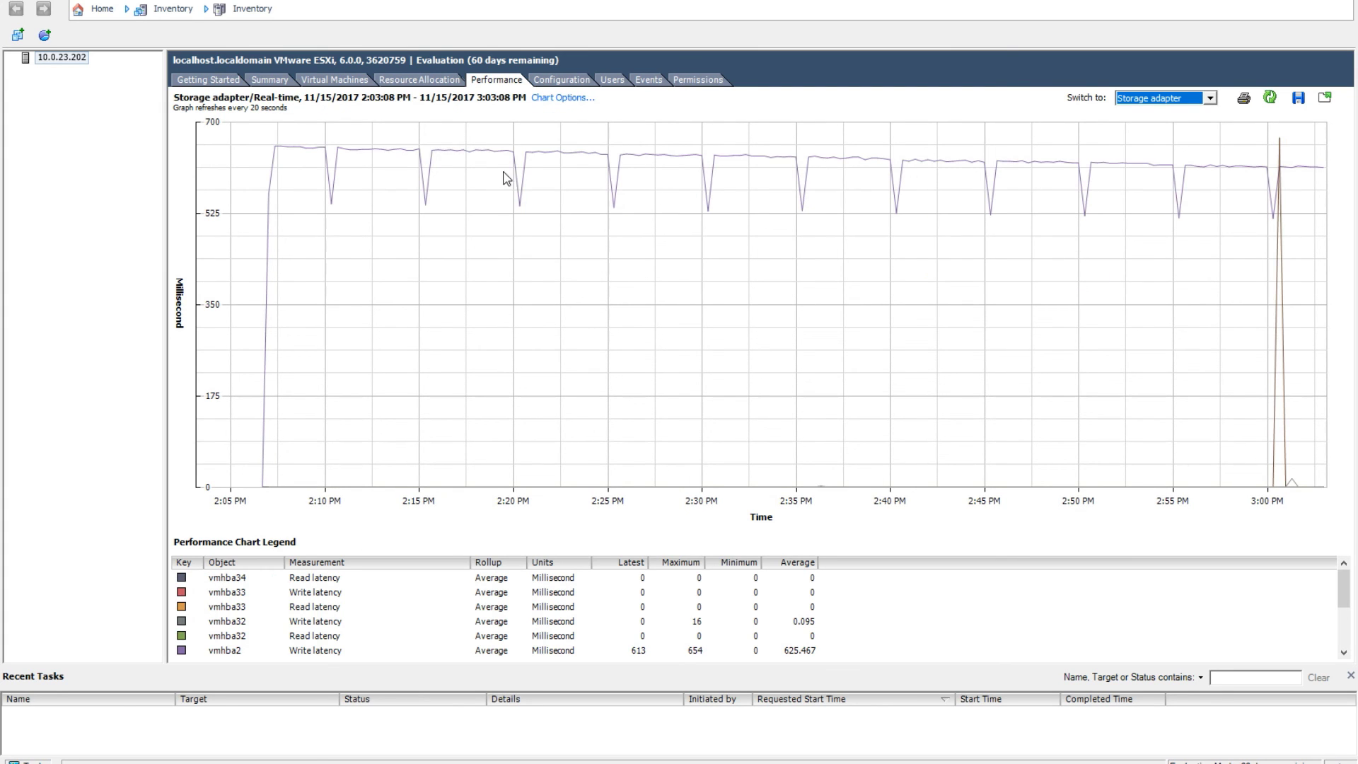
pyautogui.moveTo(543, 156)
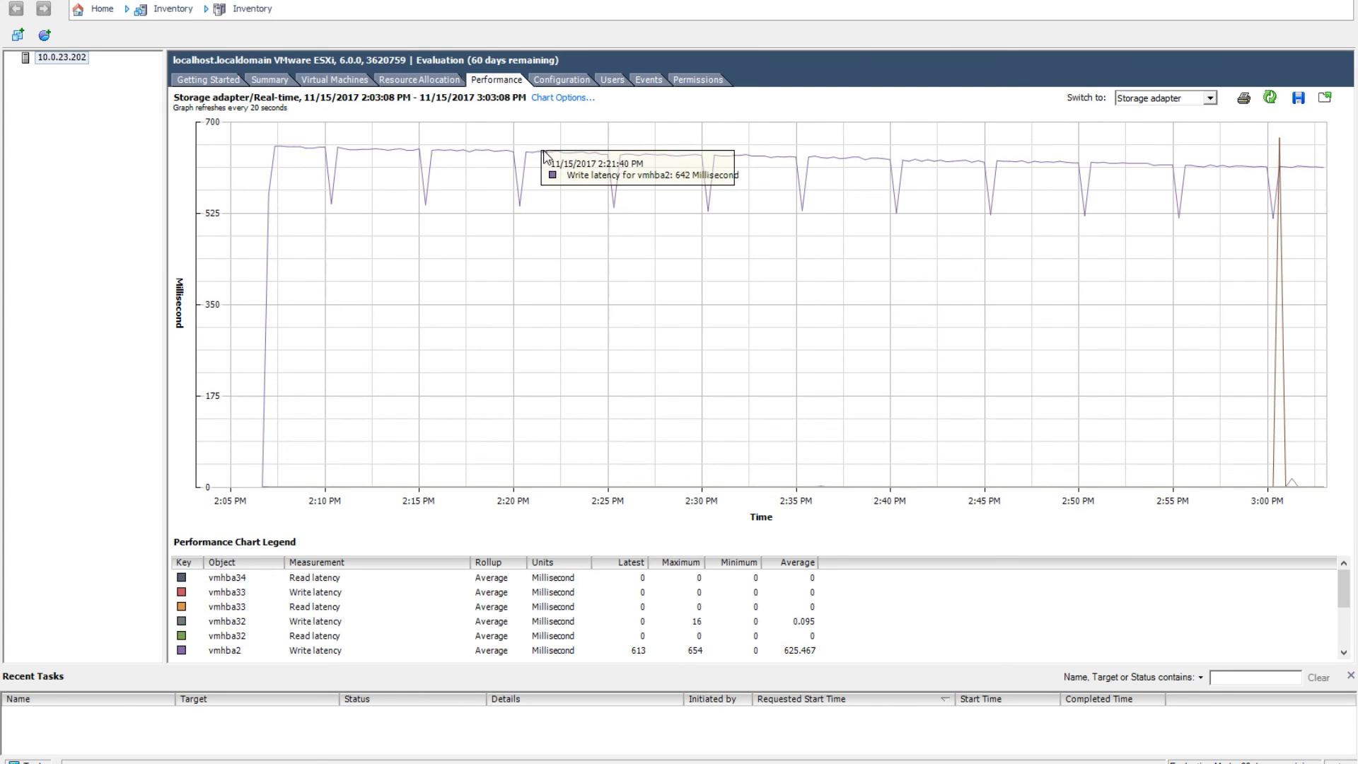
pyautogui.click(1139, 100)
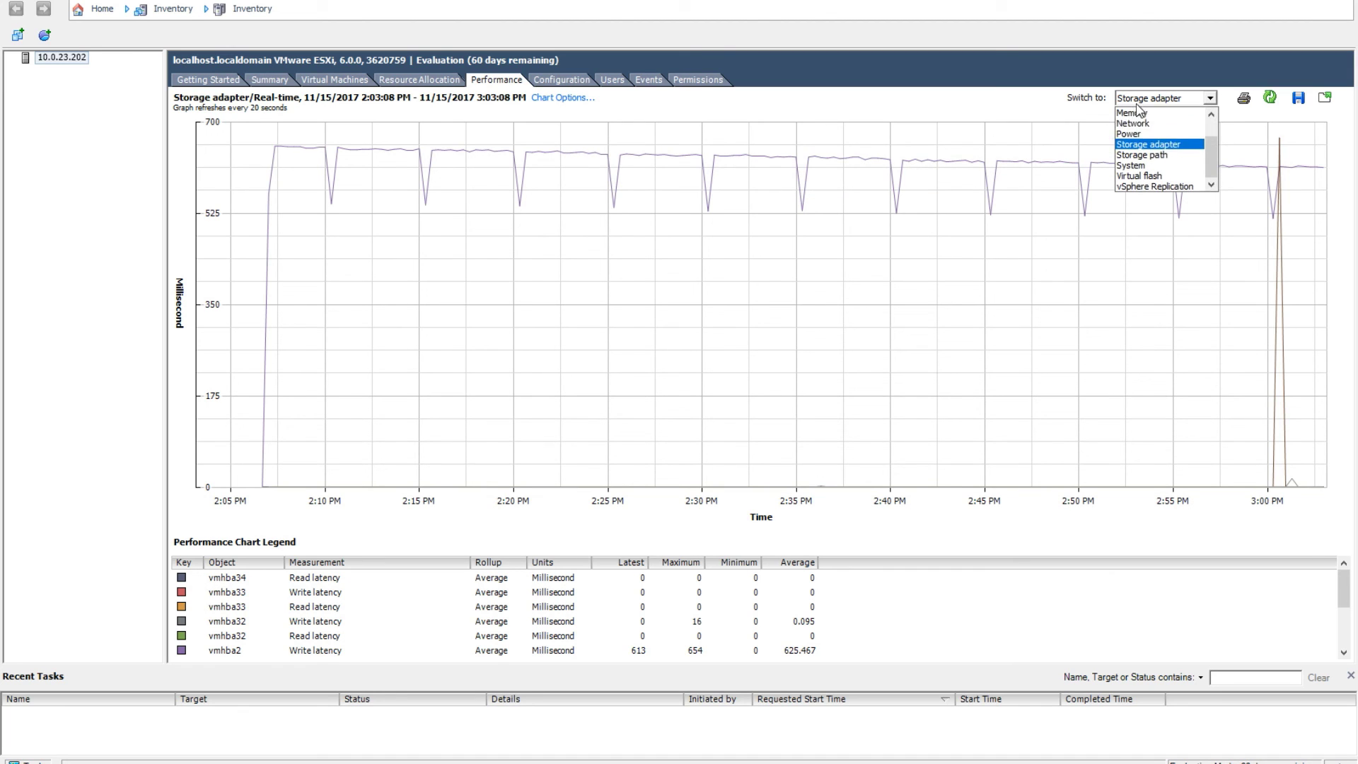
pyautogui.click(1164, 166)
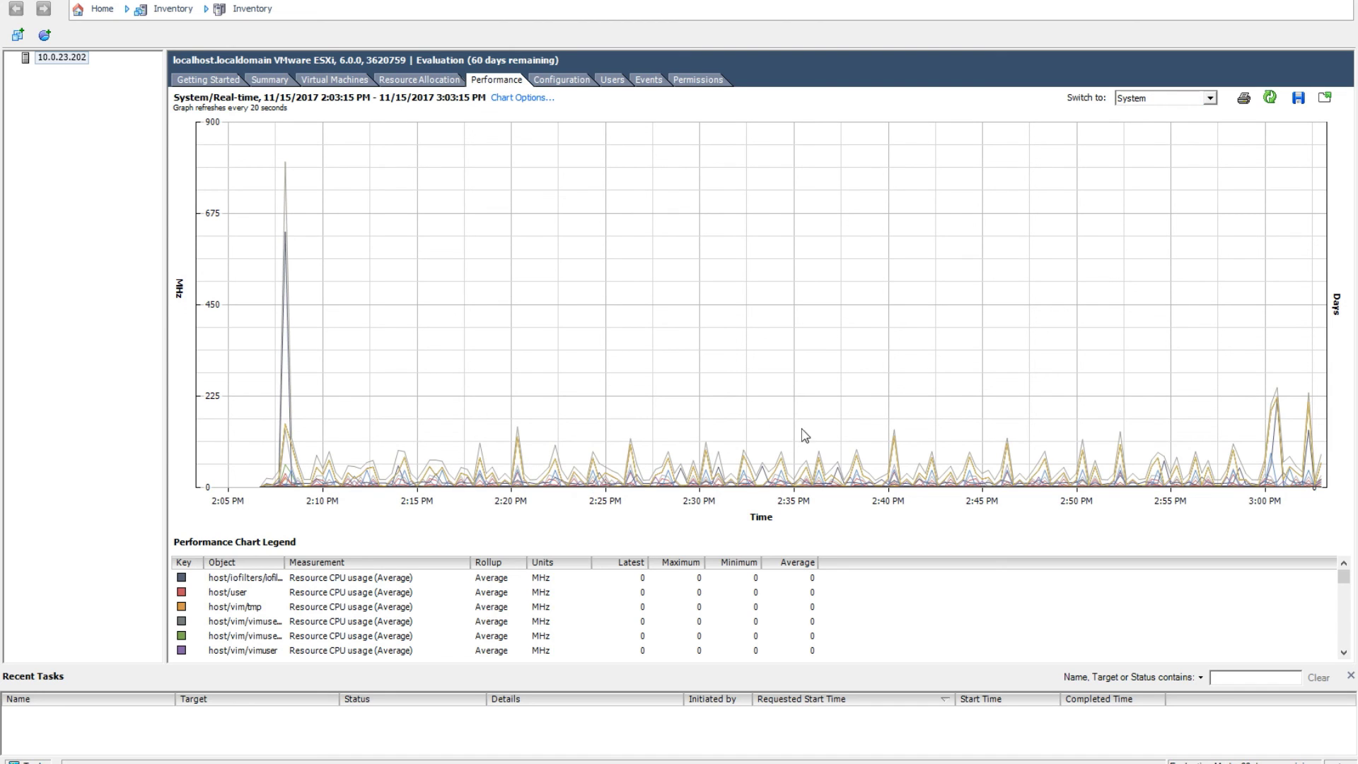
# Check the host's hardware health status and its list of local users
pyautogui.click(566, 79)
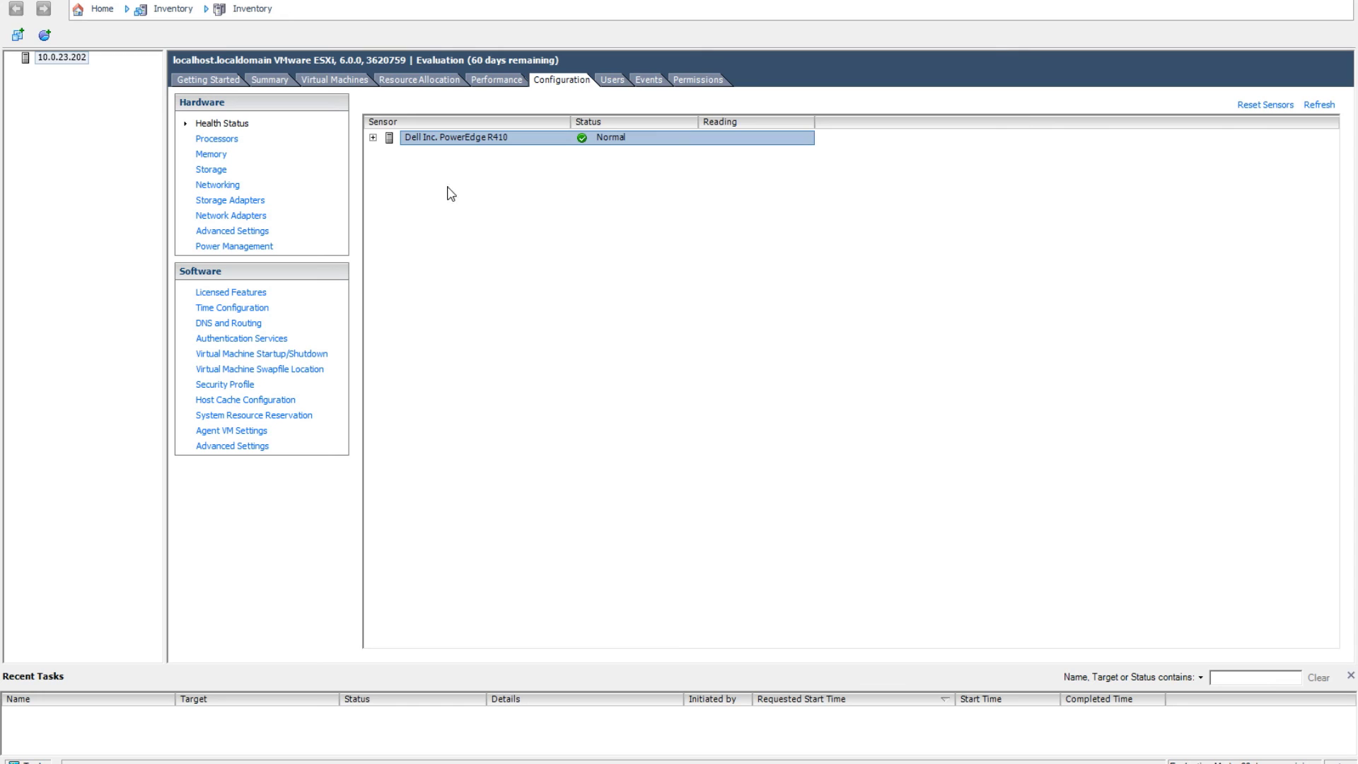
pyautogui.click(612, 81)
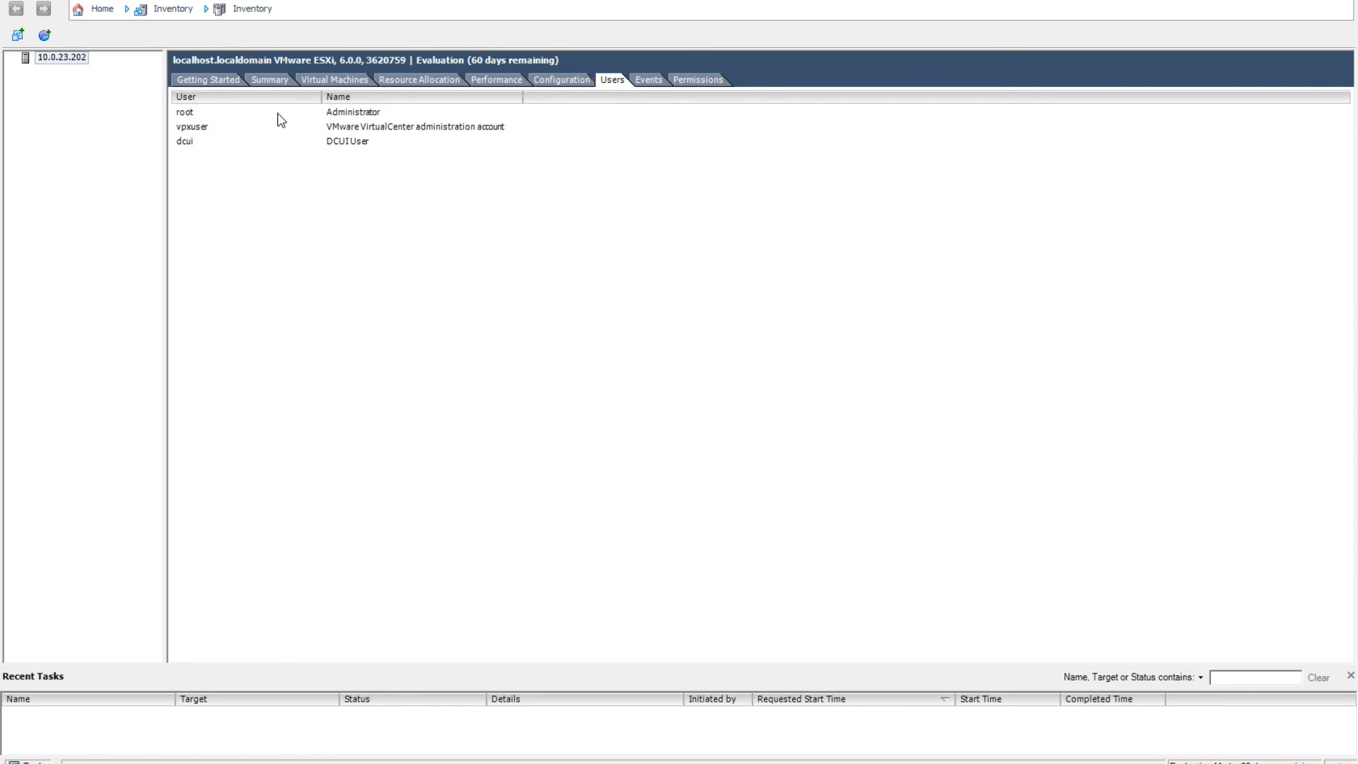
# Look through the host's event log and inspect the details of the scratch partition warning
pyautogui.click(654, 80)
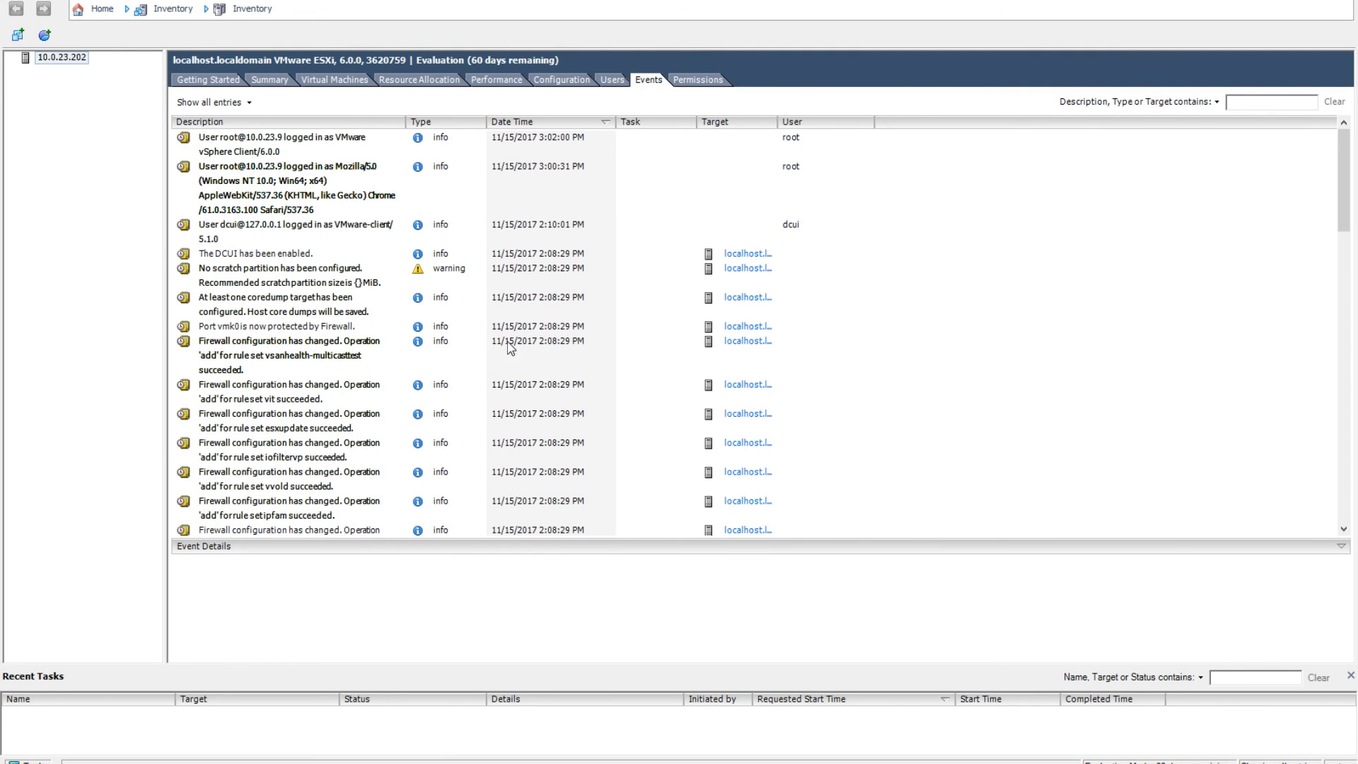
pyautogui.click(456, 284)
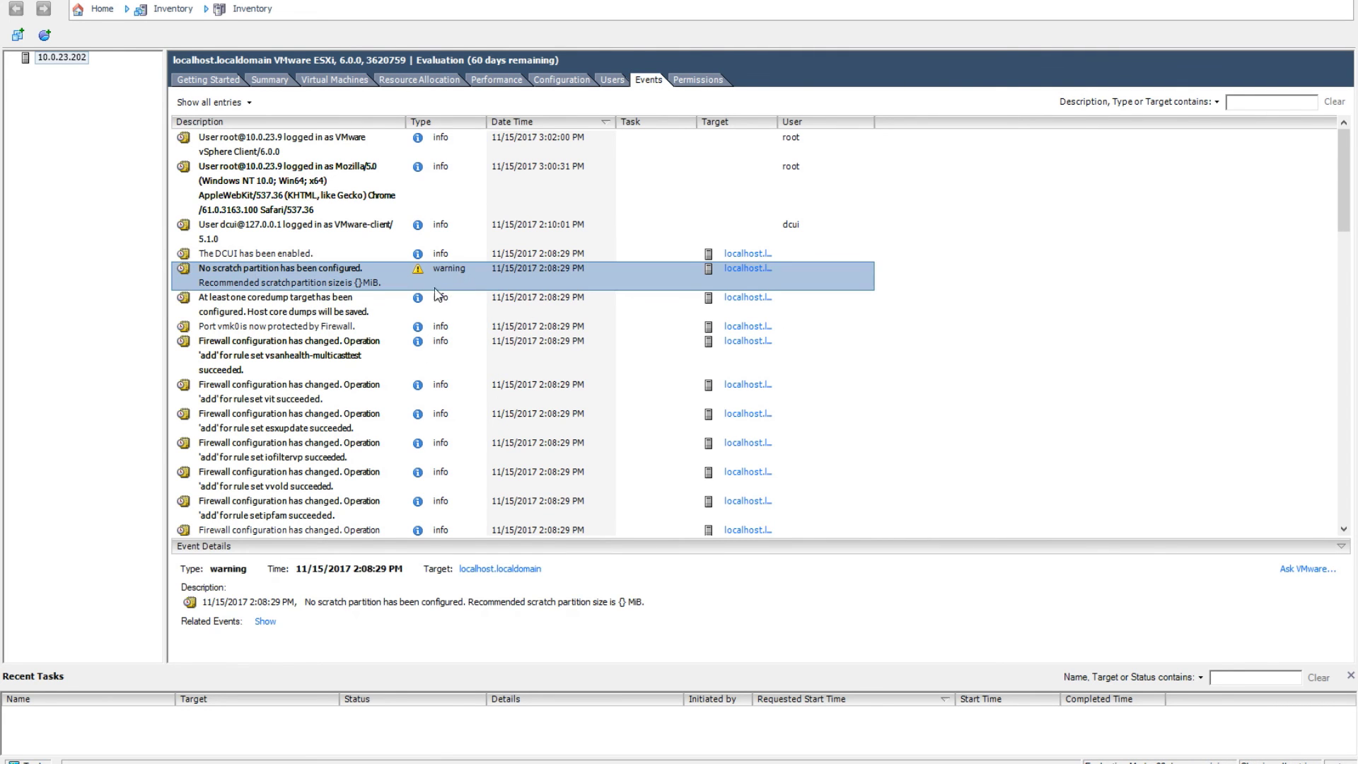
pyautogui.scroll(-1, 436, 327)
pyautogui.scroll(-8, 438, 329)
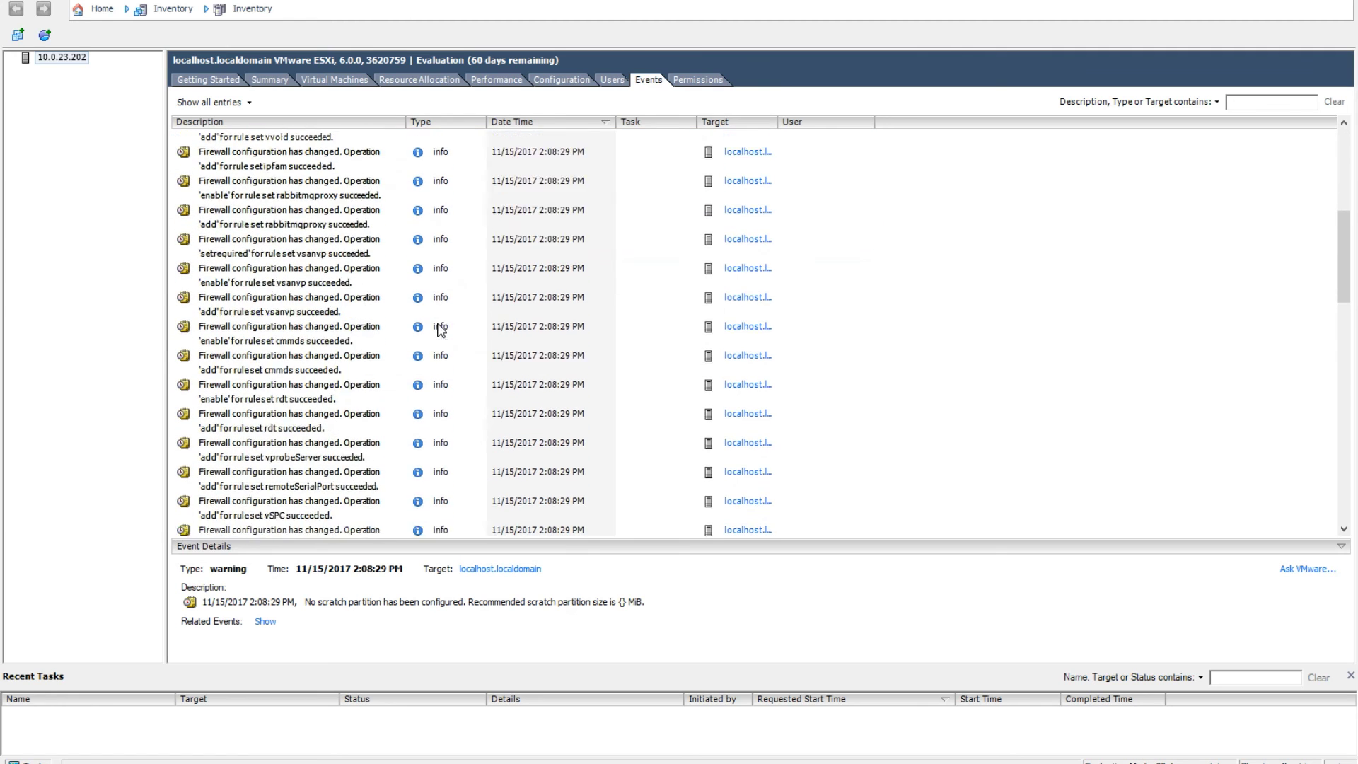
pyautogui.scroll(-8, 440, 328)
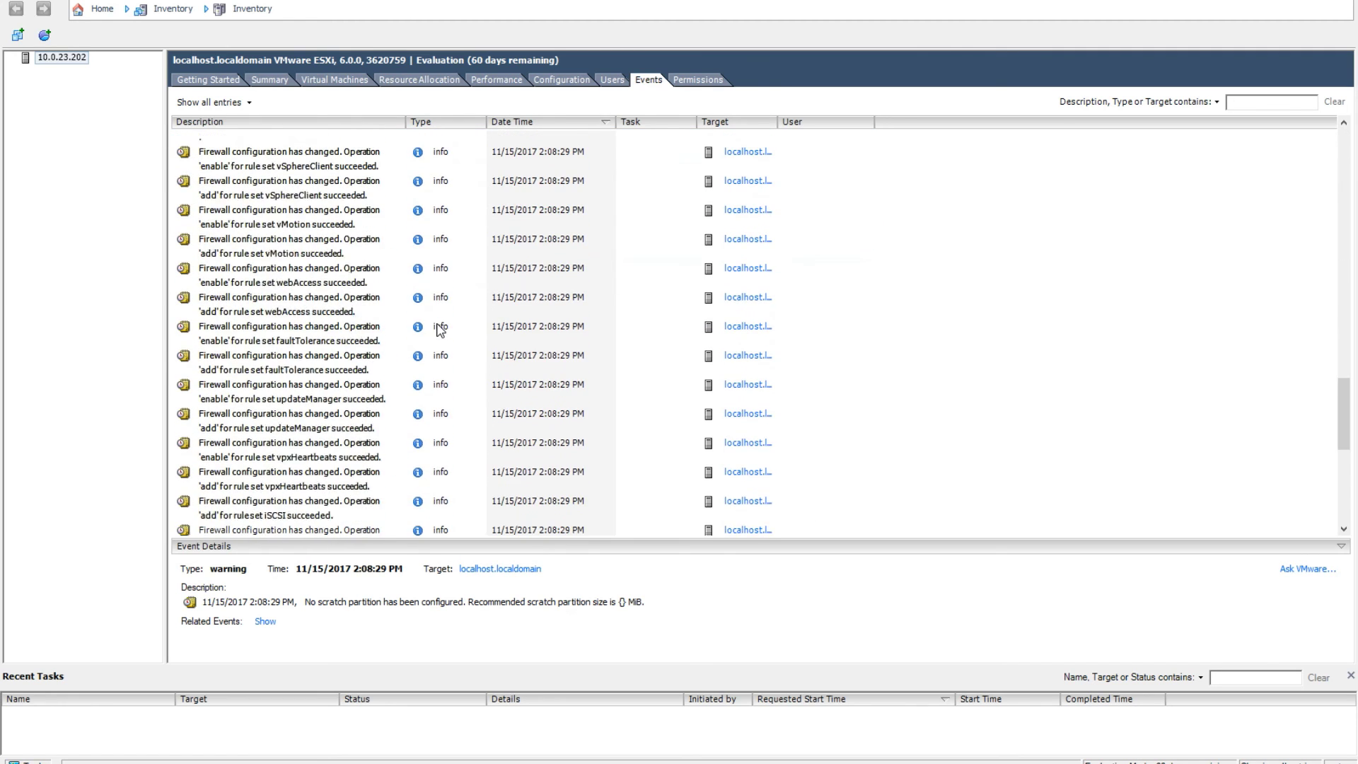
pyautogui.scroll(-5, 439, 326)
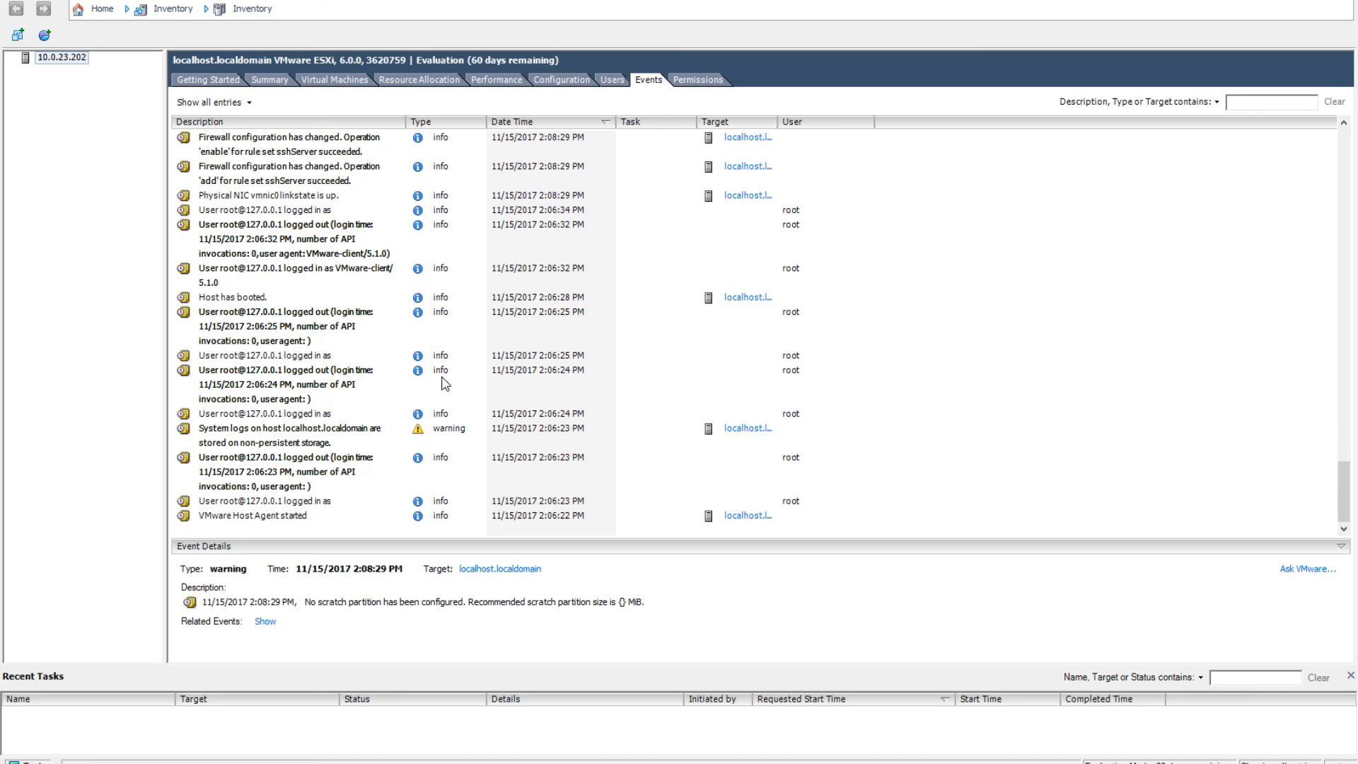
pyautogui.scroll(12, 409, 418)
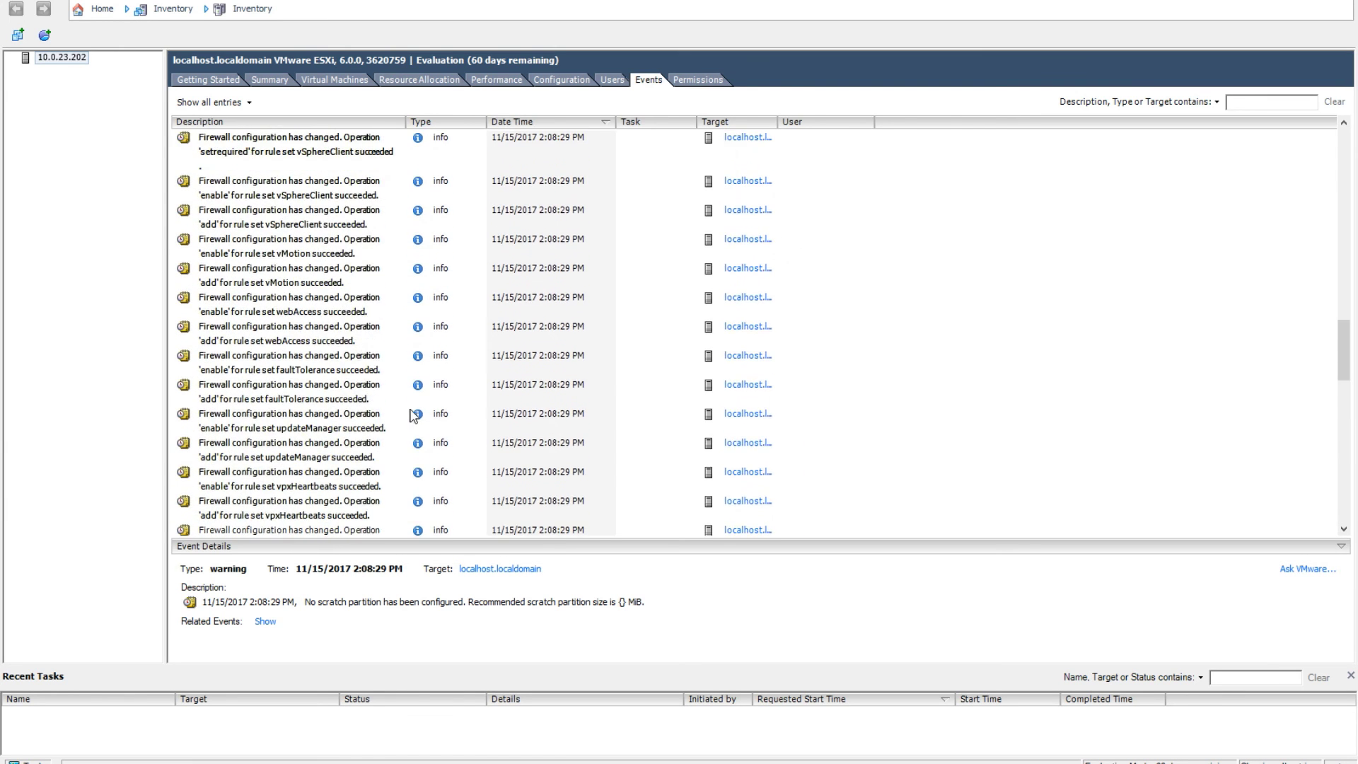
pyautogui.scroll(6, 408, 418)
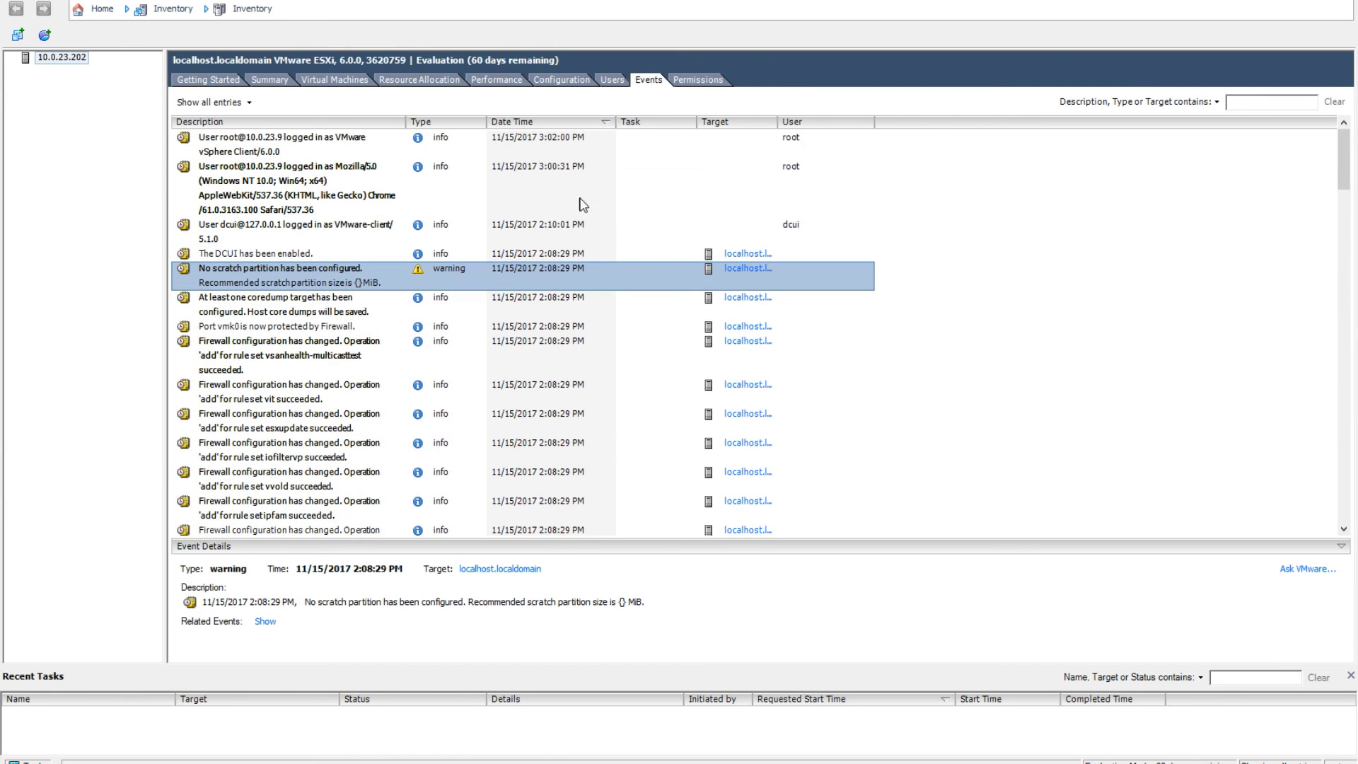
# View the host's user permissions and return to the Getting Started overview
pyautogui.click(698, 80)
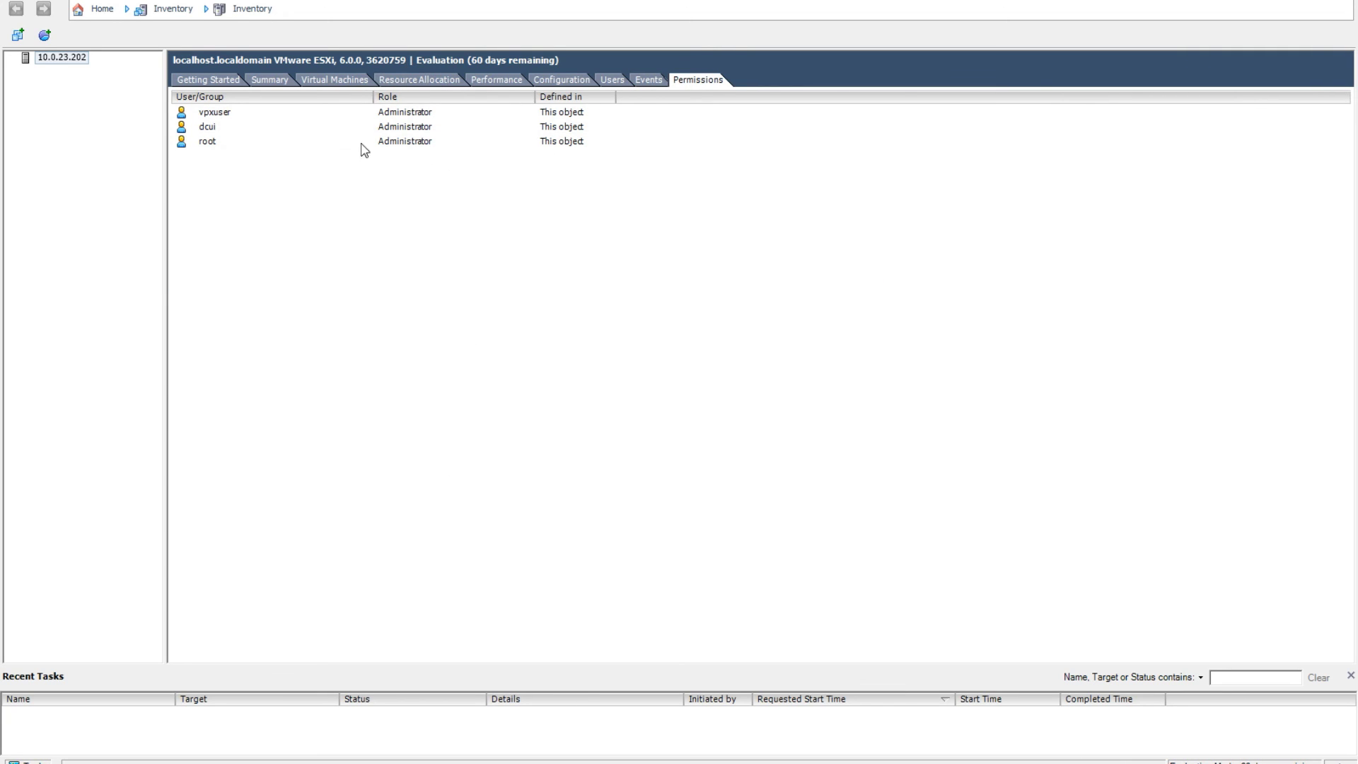
pyautogui.click(217, 82)
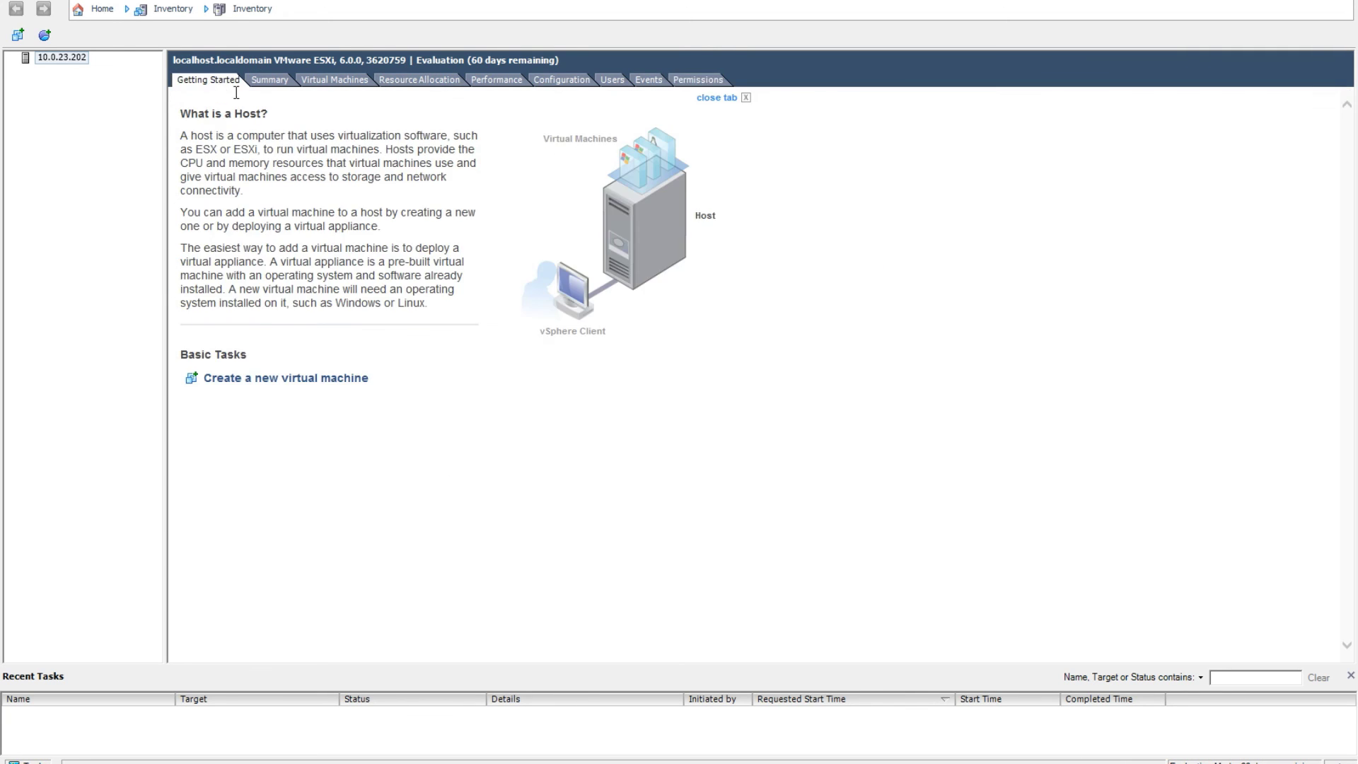